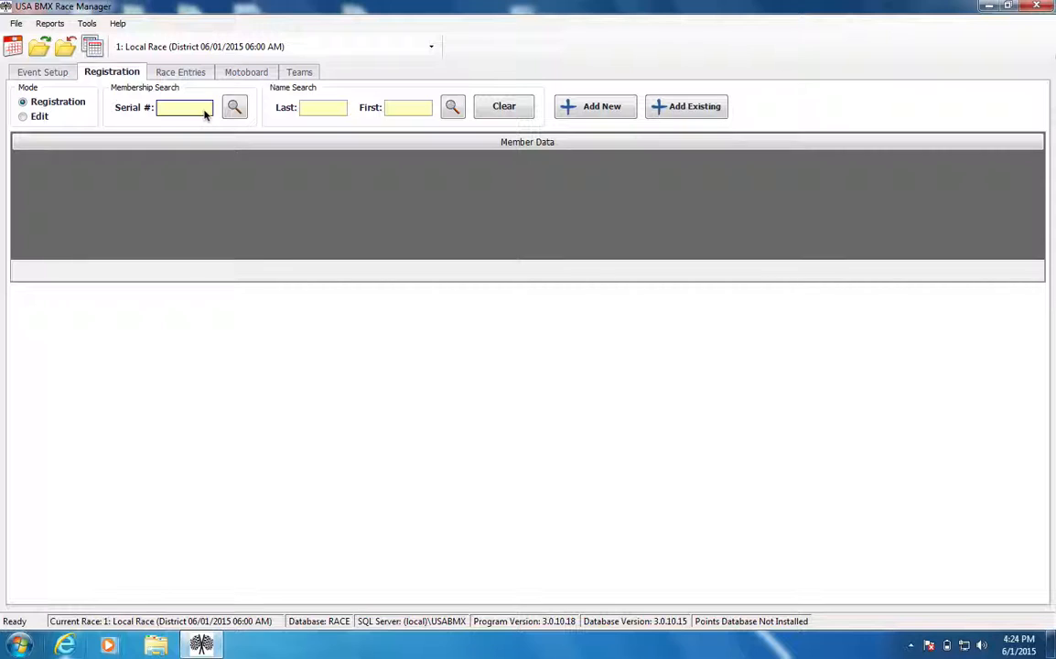
Search the member database by the rider's full last name and first name.
click(316, 107)
text(HANDER)
key(Tab)
text(JUAN)
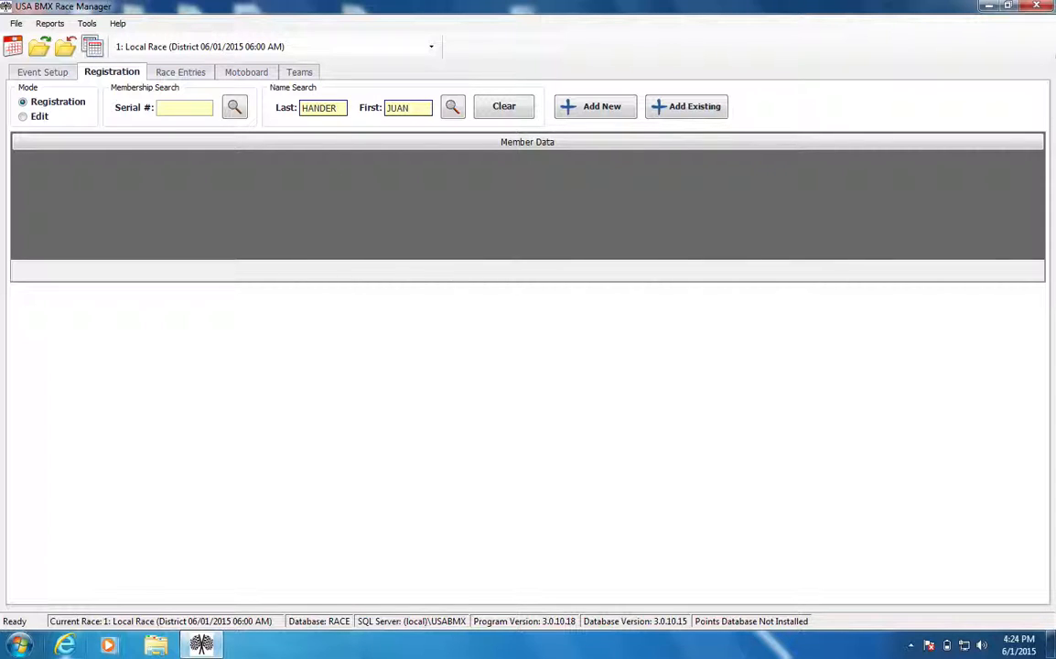
key(Return)
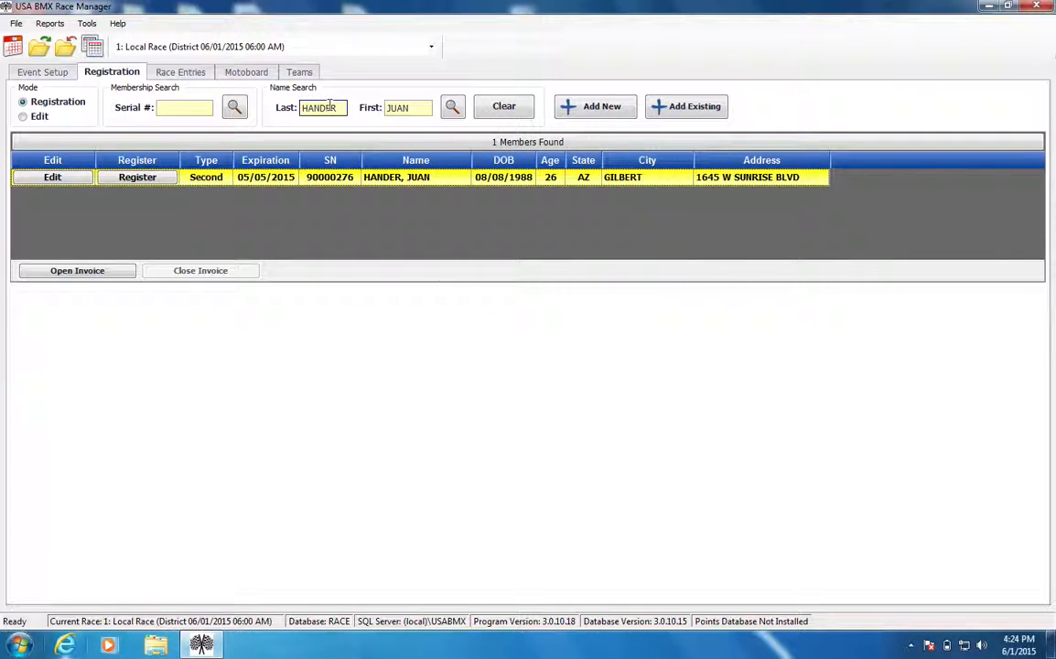
Broaden the member search by shortening the last name to the initial H, keeping the full first name.
key(BackSpace)
key(BackSpace)
key(BackSpace)
key(BackSpace)
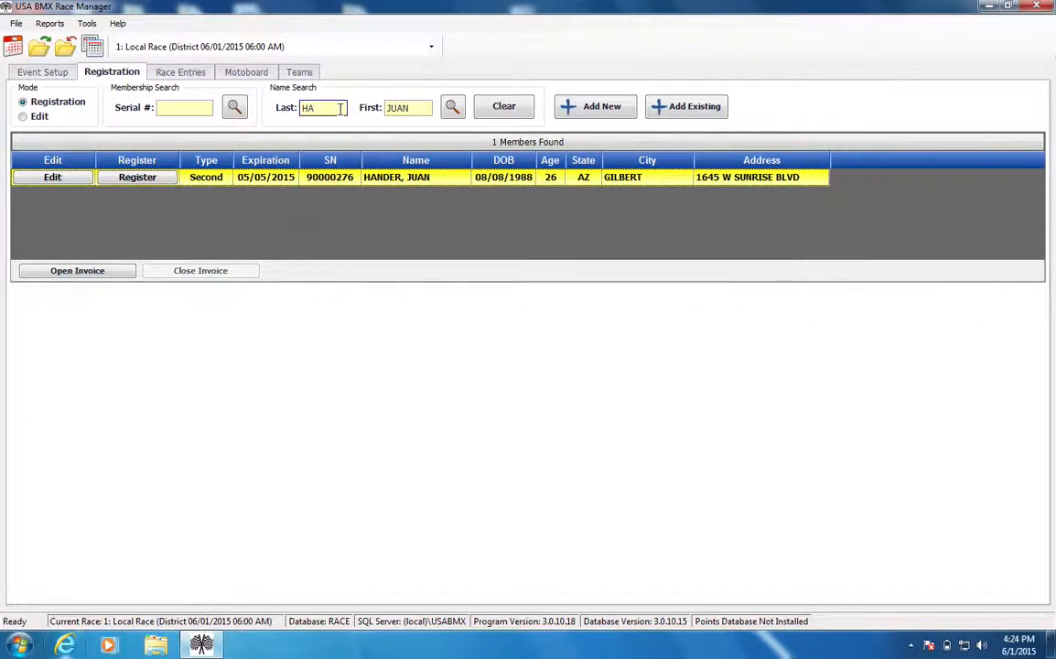
key(BackSpace)
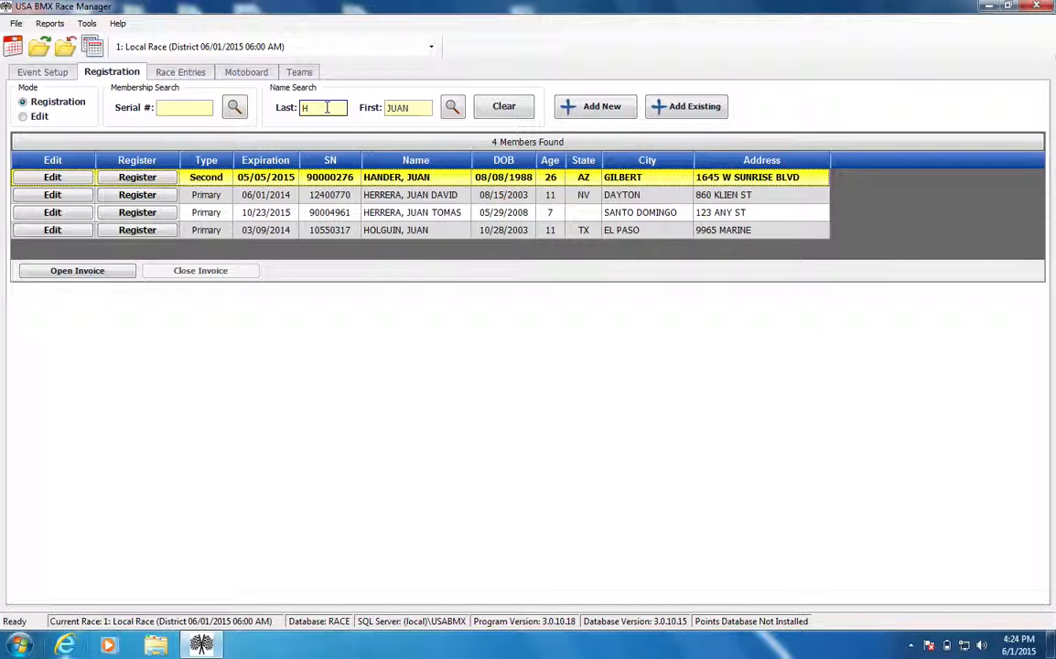
Search for members with last-name initial H and first-name letters JOS, and look through the result list.
click(419, 108)
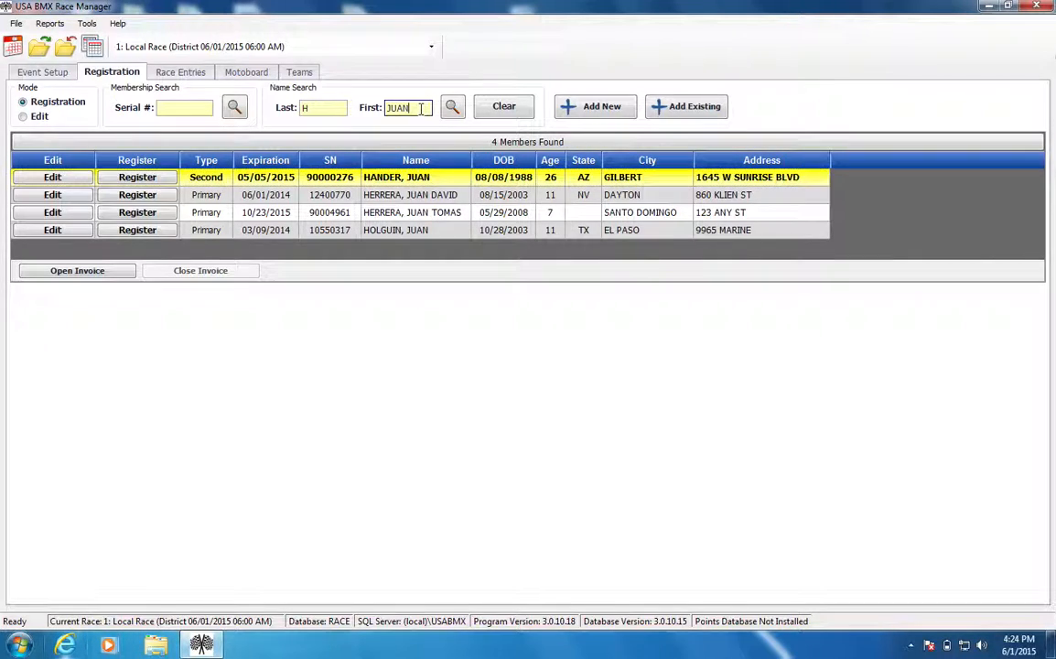
key(BackSpace)
key(BackSpace)
key(BackSpace)
text(OS)
click(454, 108)
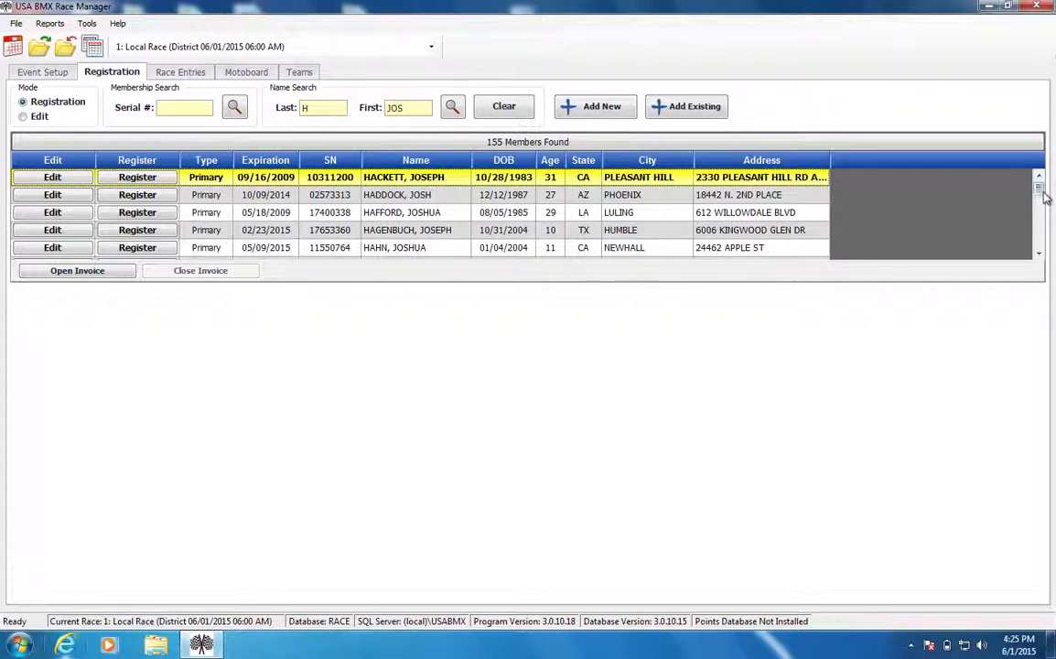
drag(1040, 184, 1041, 238)
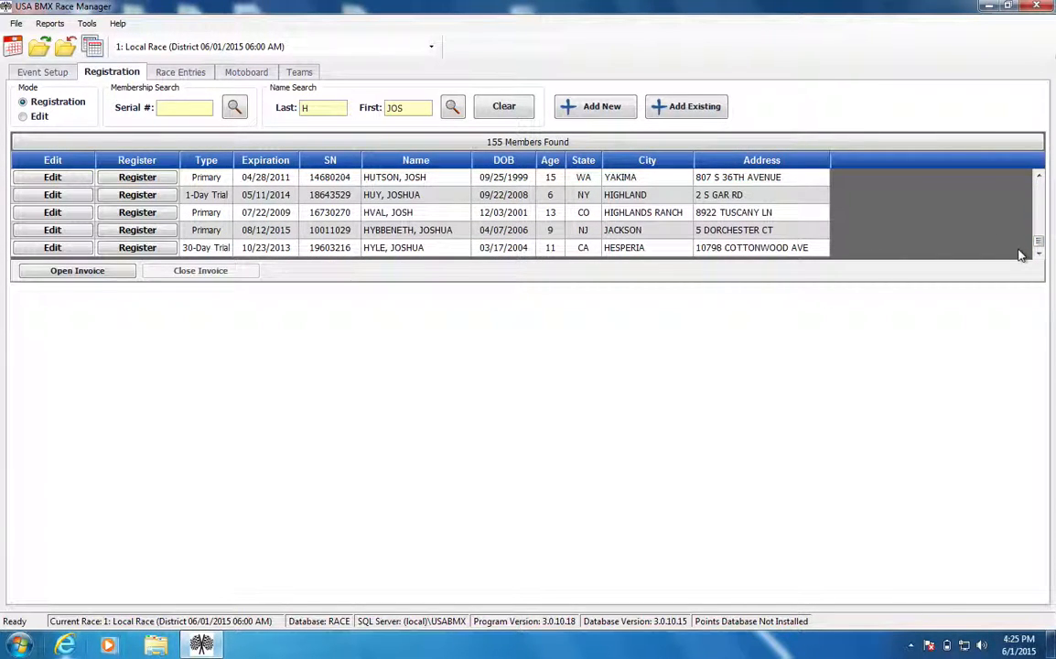
drag(1040, 240, 1040, 178)
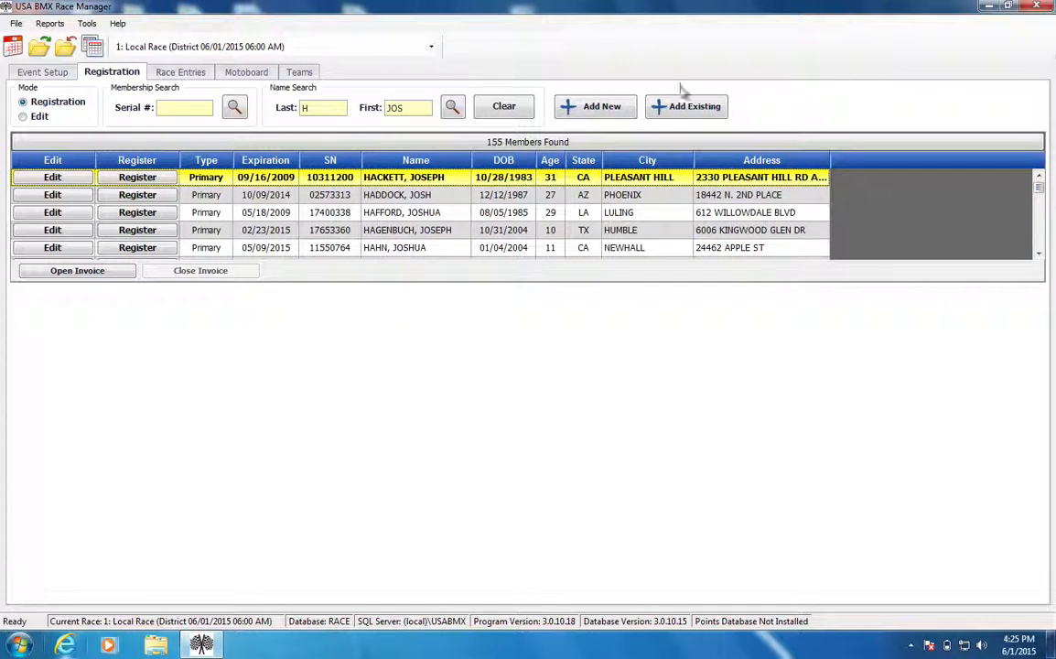
Search again using the rider's complete last name and first name.
click(313, 107)
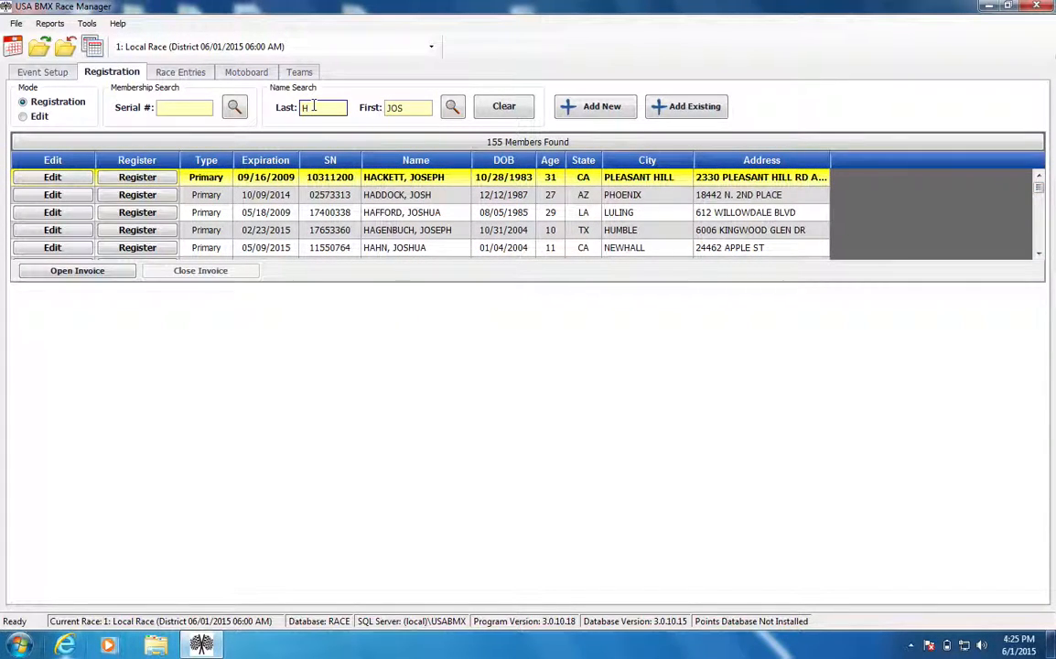
text(HANDER)
key(Tab)
text(JO)
key(BackSpace)
text(UAN)
key(Return)
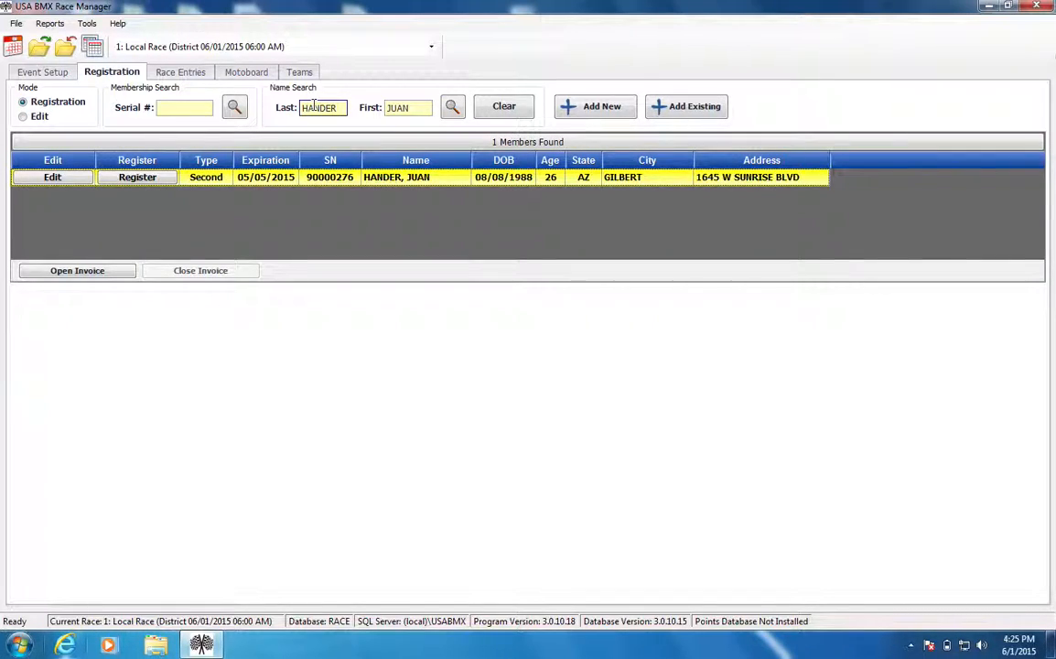
Try the member search with one letter left out of the rider's last name.
click(340, 107)
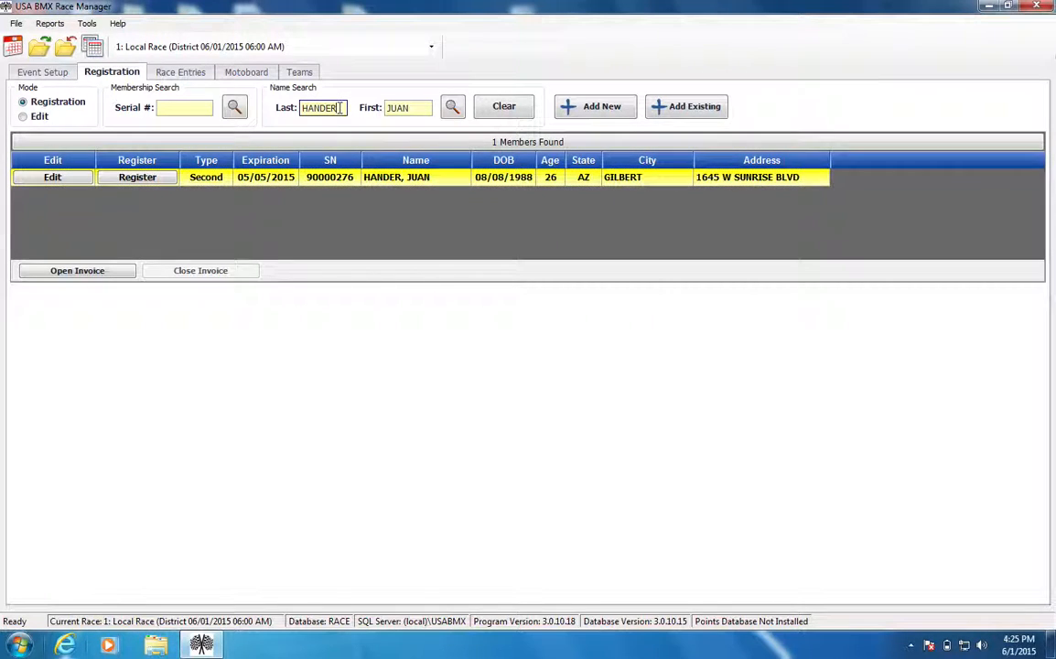
text(R)
key(Return)
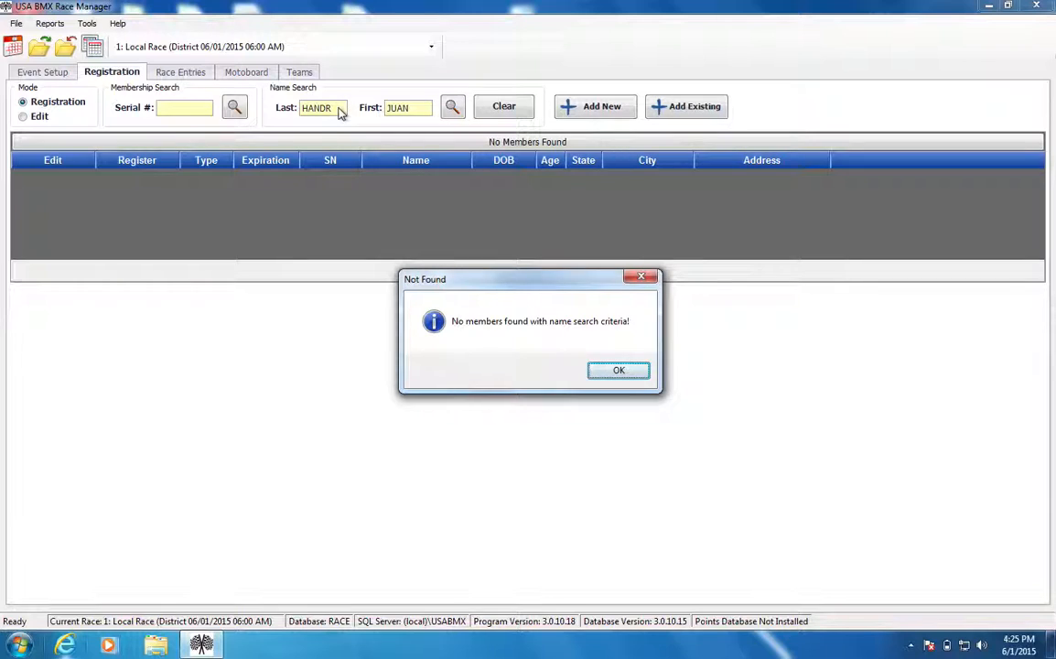
key(Return)
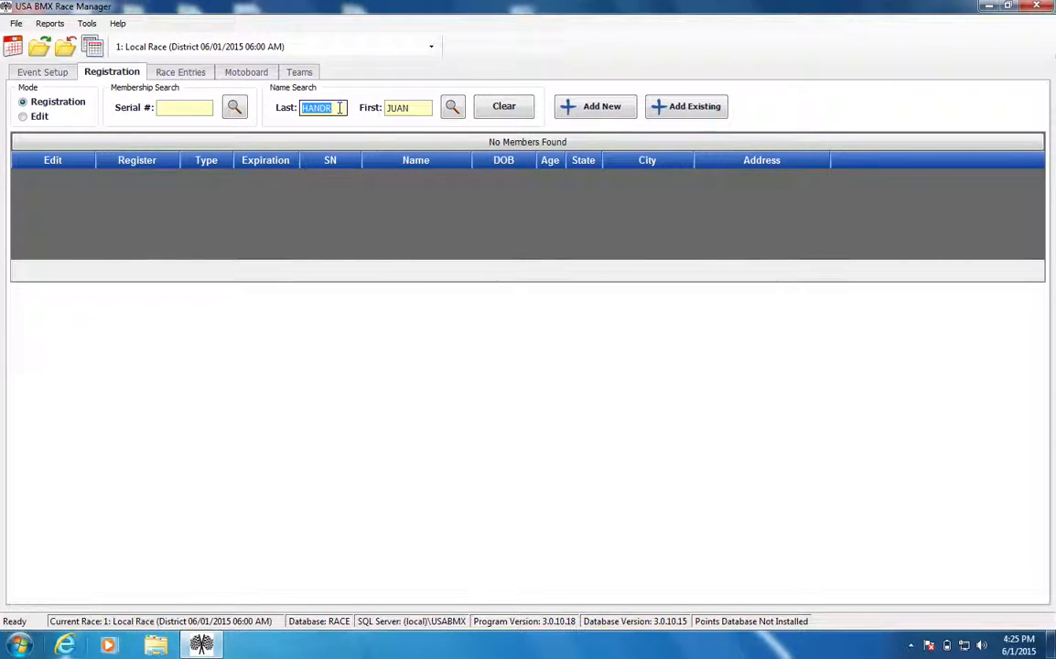
Search for members with a different, common last name and the first-name letters CH.
key(BackSpace)
text(SMITH)
click(409, 108)
key(BackSpace)
key(BackSpace)
key(BackSpace)
key(BackSpace)
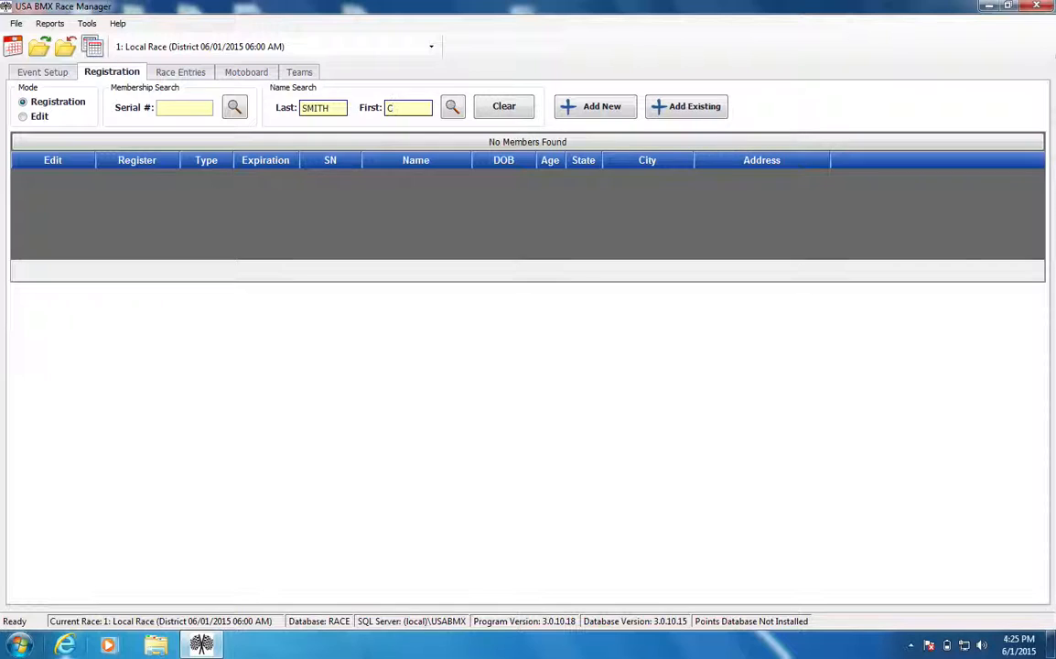
text(CH)
key(Return)
Narrow the search by completing the first name with the letters AD.
click(409, 108)
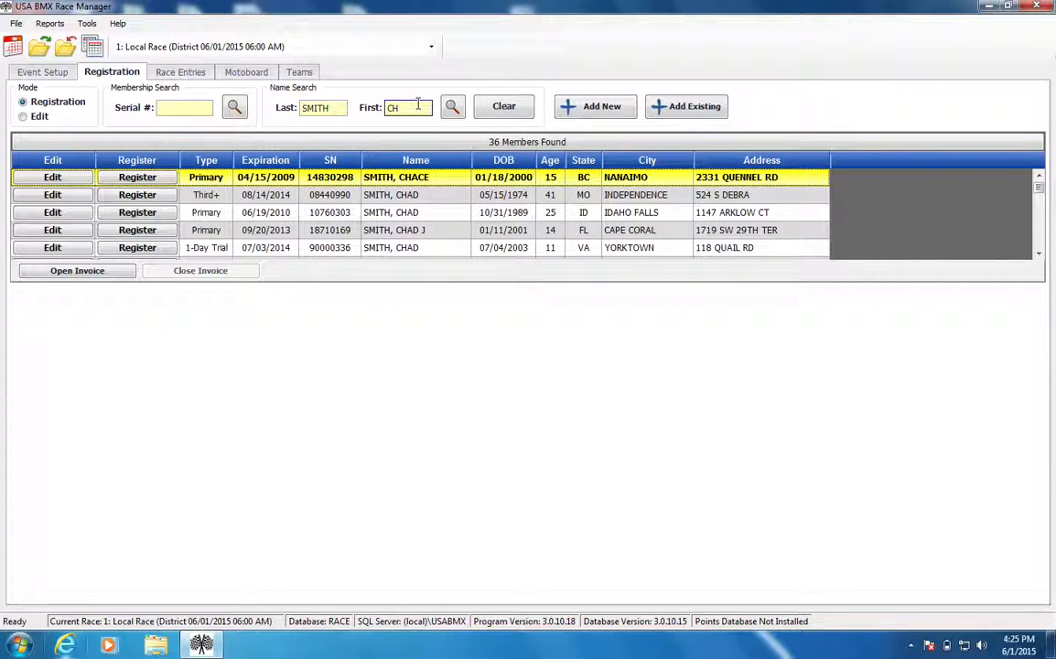
text(AD)
key(Return)
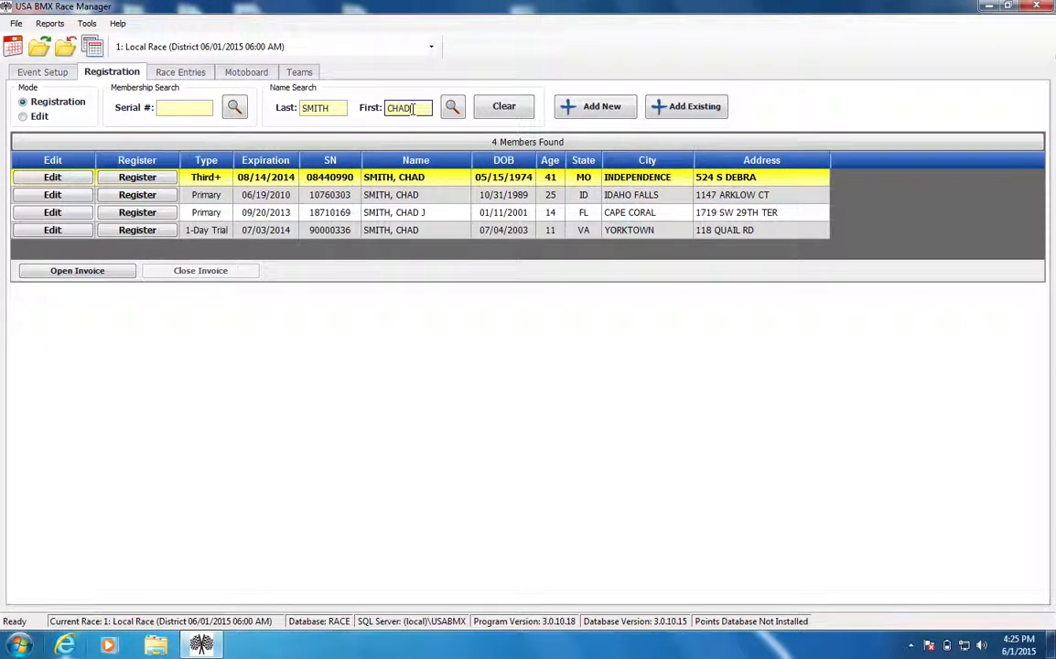
Search under the same last name with a different full first name.
key(BackSpace)
key(BackSpace)
key(BackSpace)
key(BackSpace)
text(BR)
key(Return)
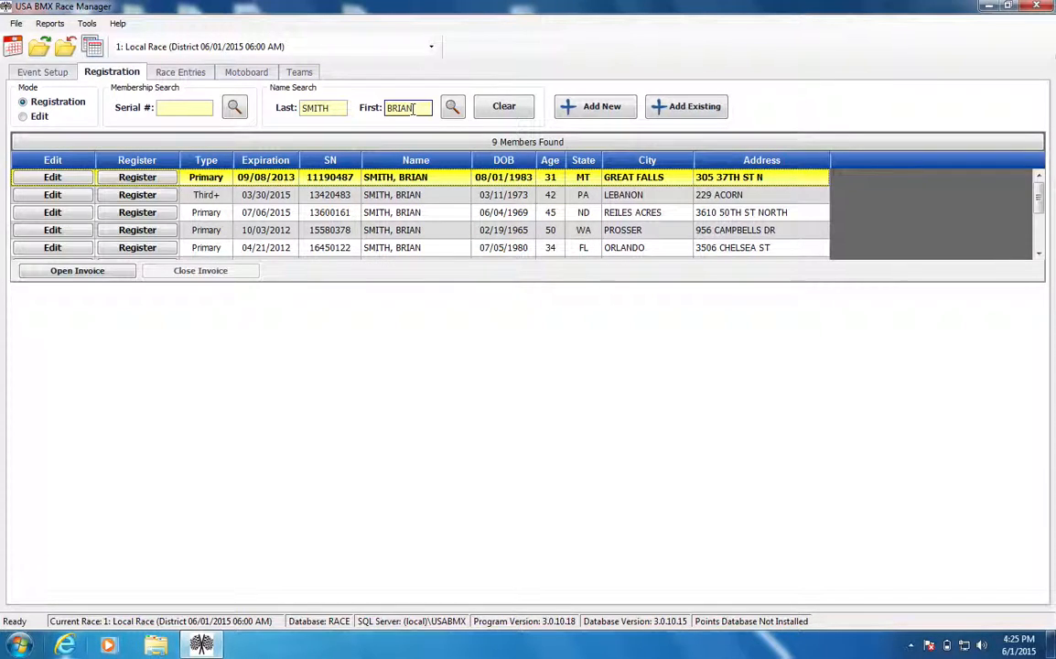
Try the alternative spelling of the first name, with Y instead of I, in the member search.
click(404, 108)
key(BackSpace)
text(Y)
key(Return)
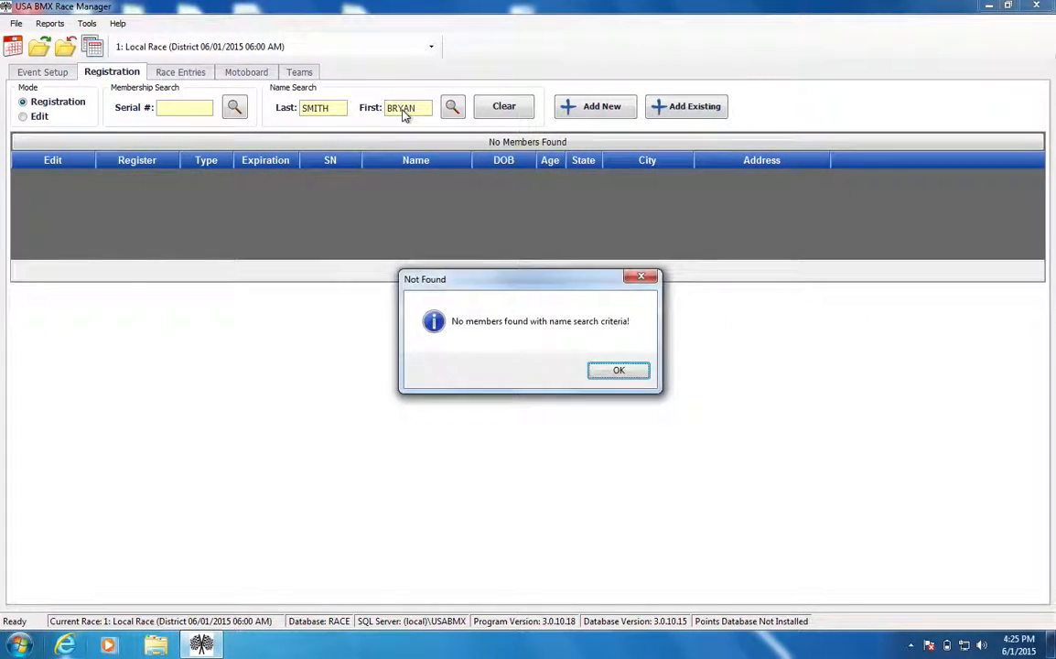
key(Return)
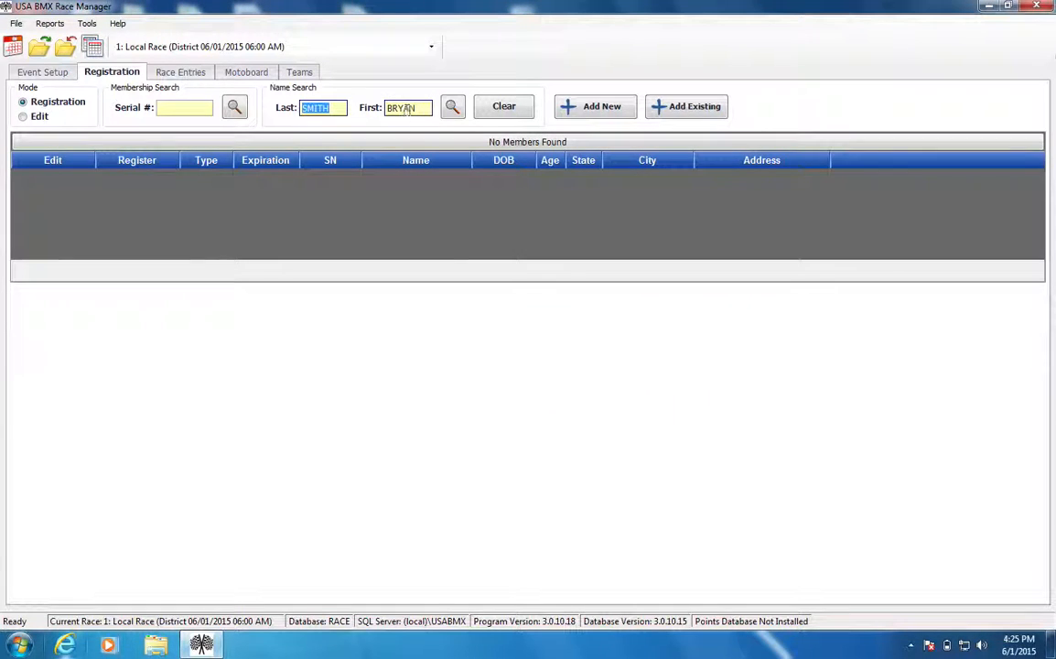
Search with the first name shortened to the letters BRI under the same last name.
click(418, 108)
drag(418, 108, 386, 118)
text(B)
key(shift+Tab)
key(Tab)
text(RI)
key(Return)
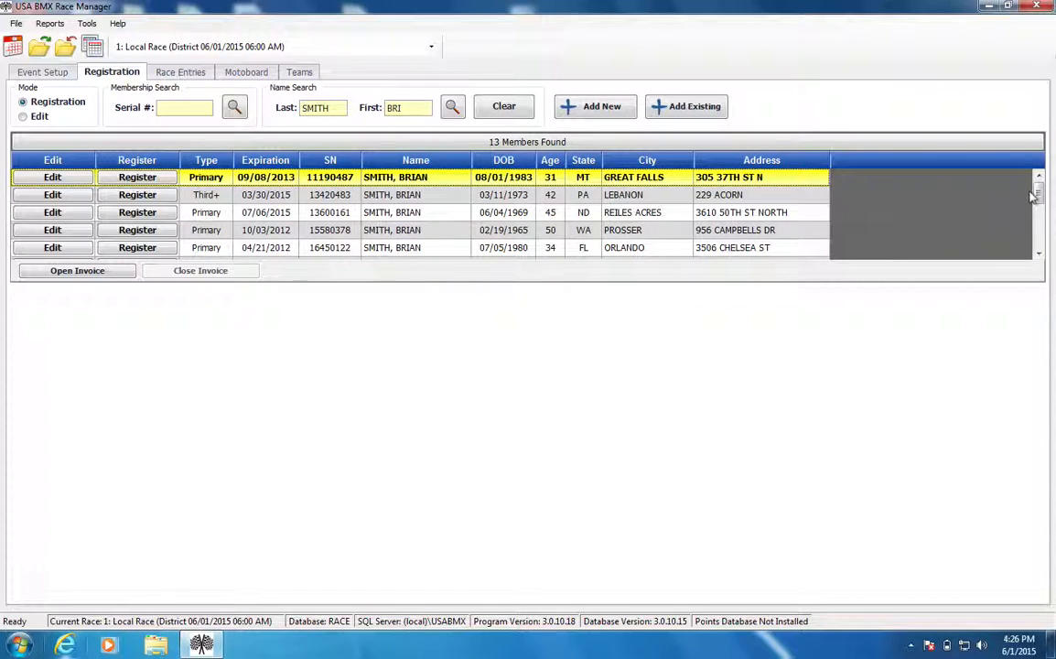
drag(1037, 195, 1040, 158)
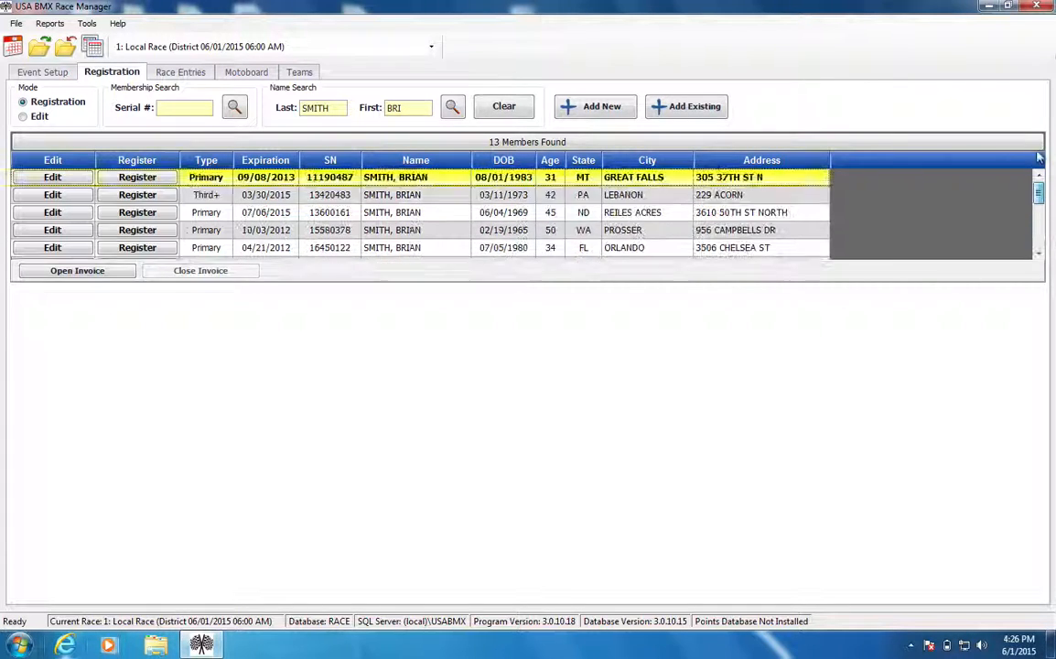
Find the original rider by full last and first name and open the rider's race registration.
click(335, 108)
double_click(335, 108)
text(HANDER)
key(Tab)
text(JUAN)
key(Return)
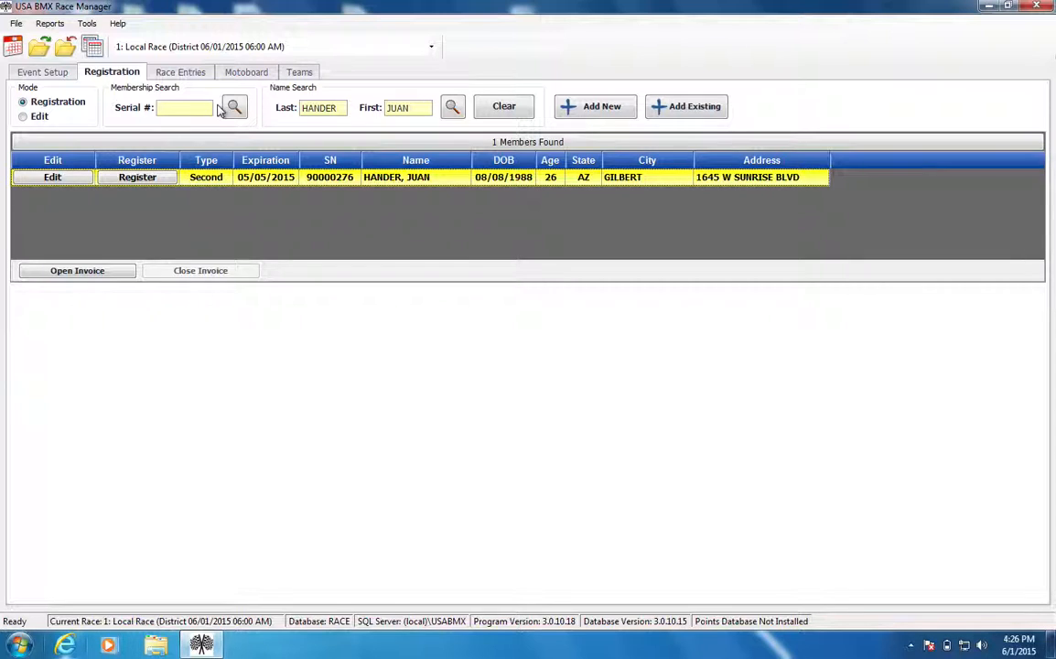
click(148, 179)
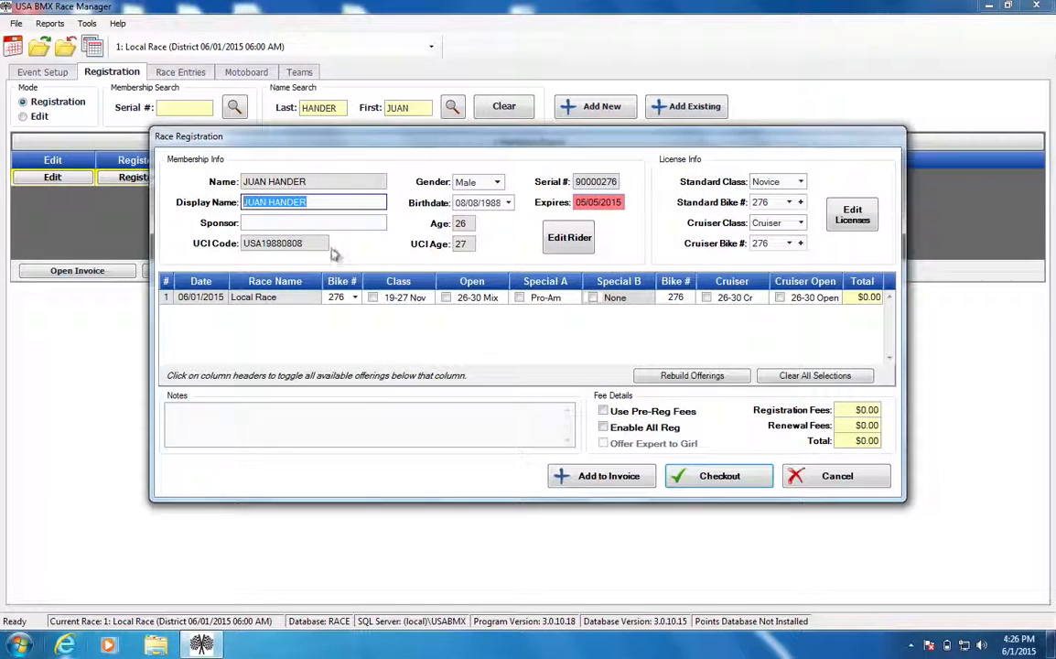
Enter the rider in the 19-27 Nov class and the 26-30 Cr cruiser class of the Local Race.
click(398, 284)
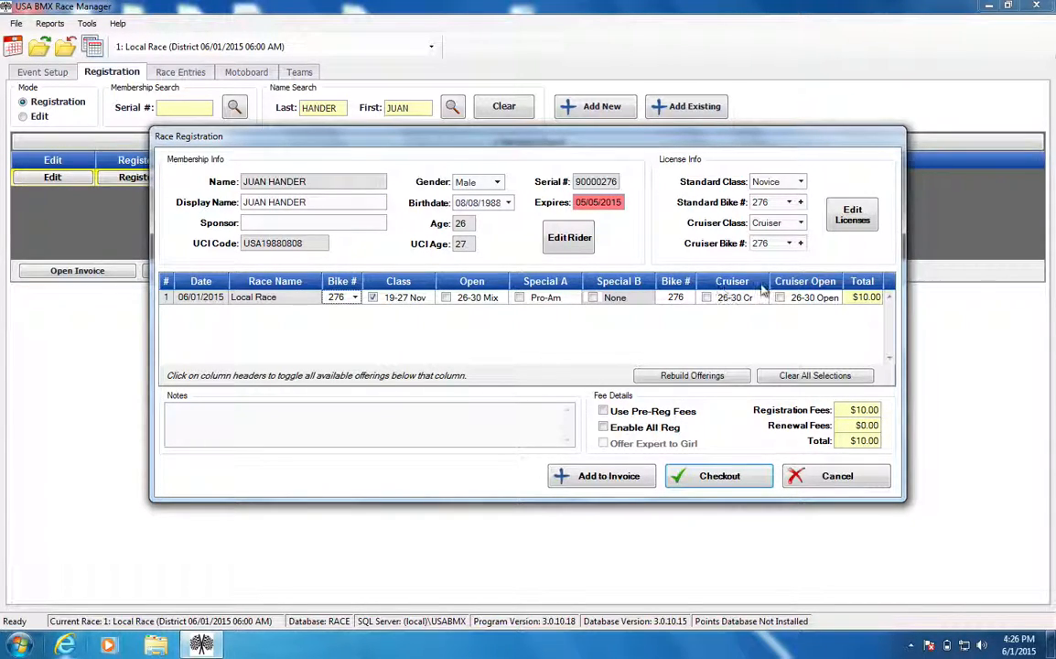
click(715, 286)
click(414, 300)
click(710, 299)
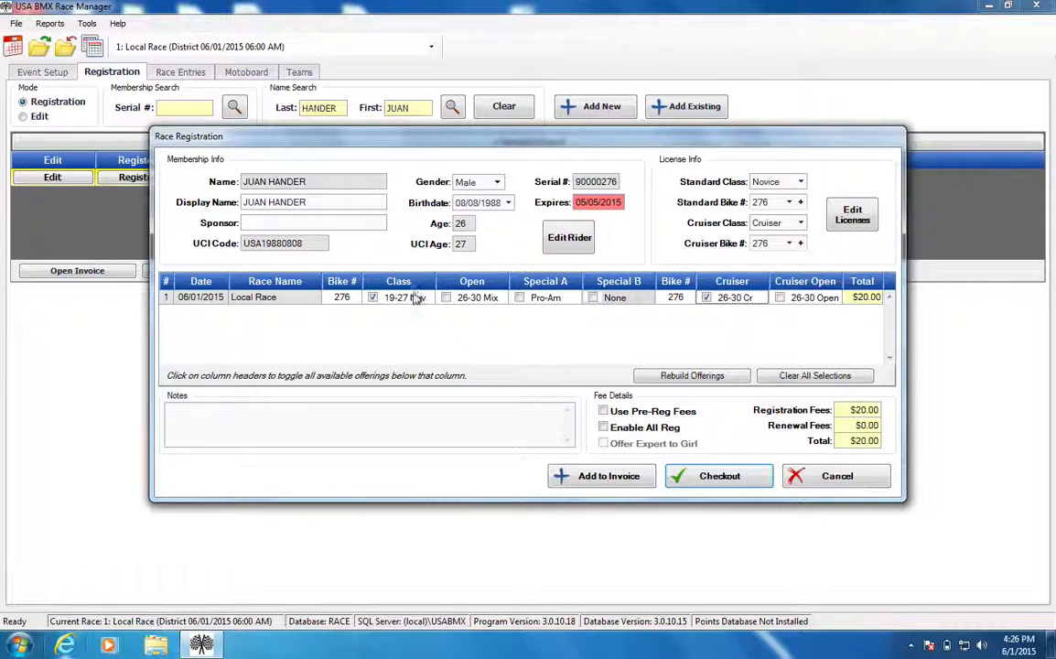
Try the Inter and Expert standard classes for the rider, and set the standard class back to Novice.
click(801, 182)
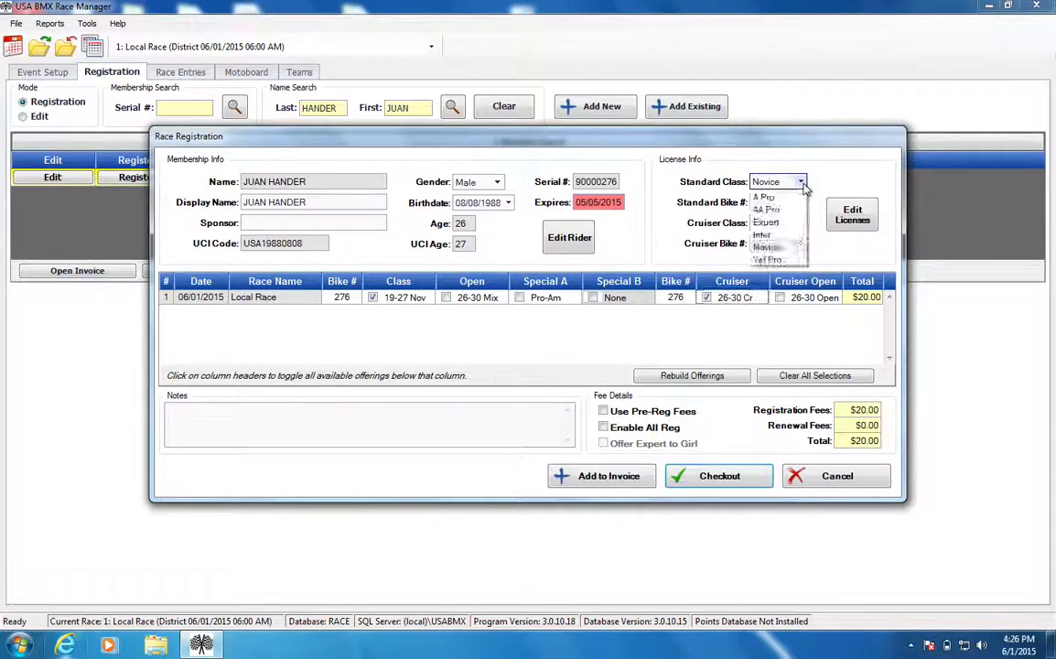
click(765, 235)
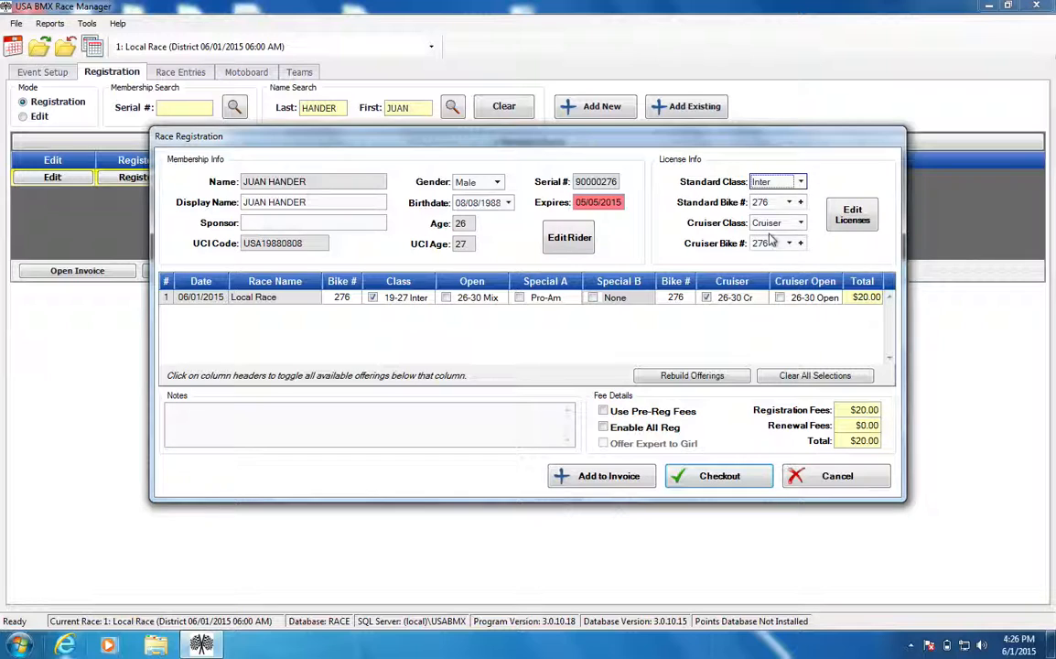
click(800, 183)
click(766, 222)
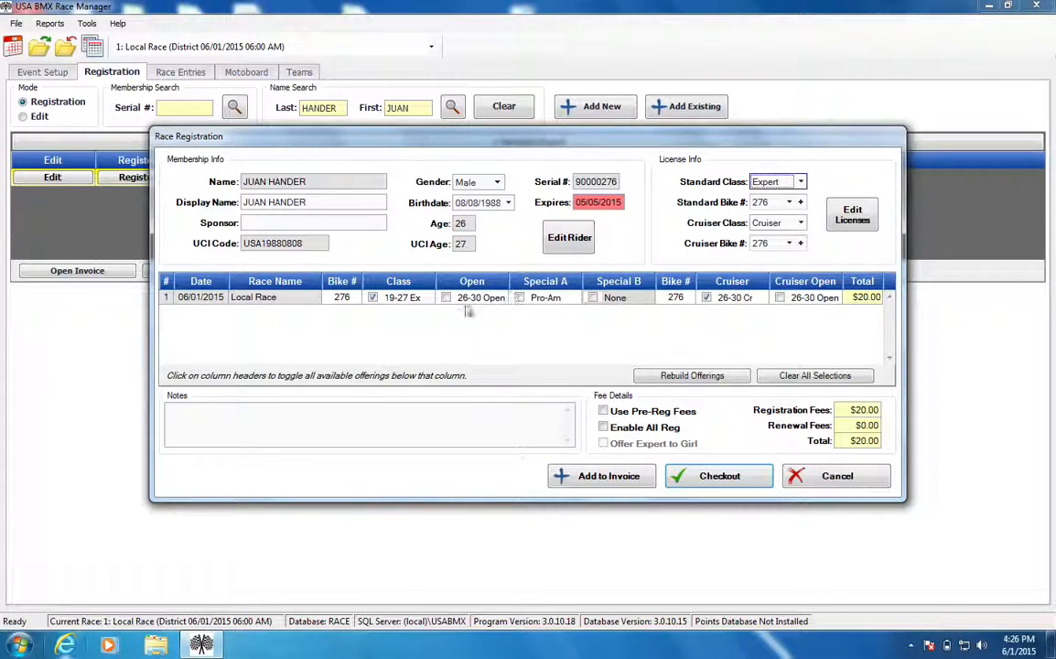
click(800, 183)
click(766, 247)
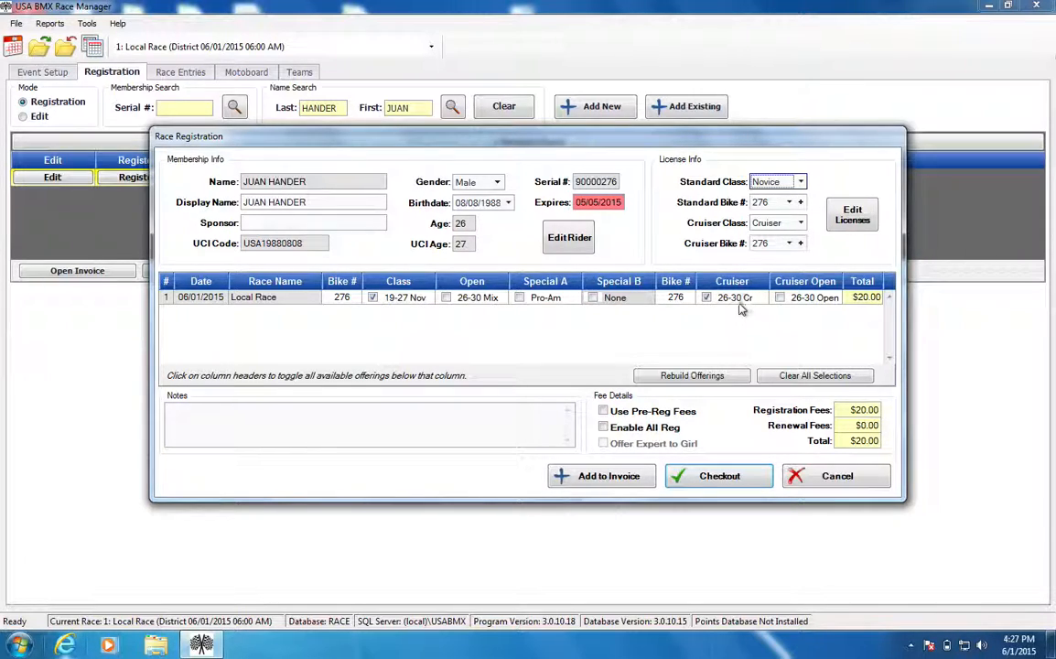
Try out the 26-30 Open cruiser and Pro-Am entries, leaving both unselected.
click(796, 298)
click(795, 302)
click(517, 304)
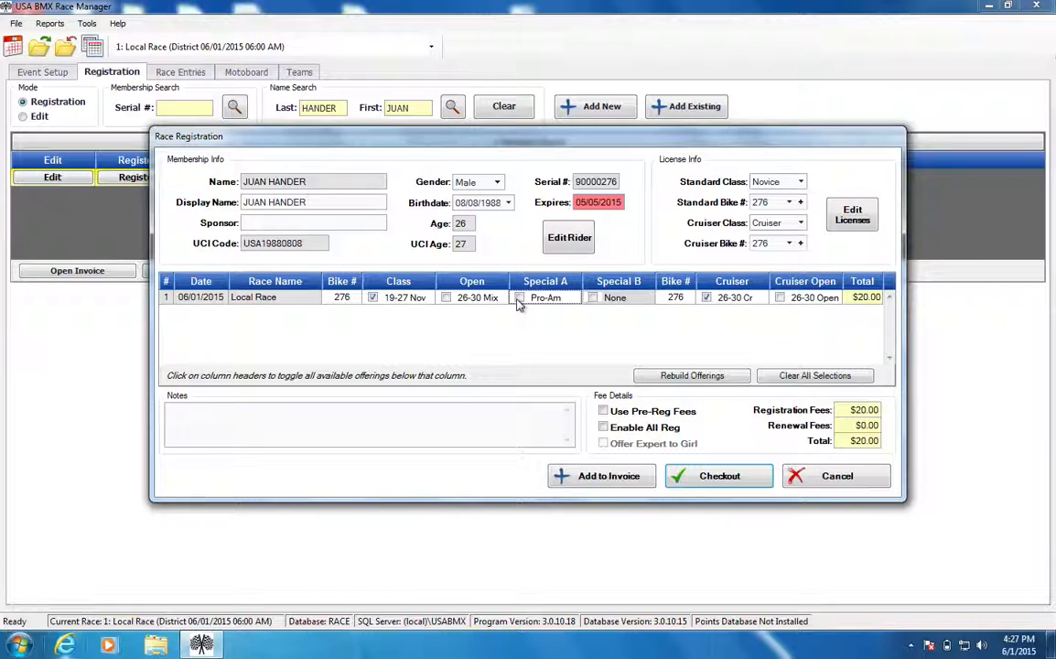
Set the rider's sponsor to PULL! MAGAZINE.
click(302, 221)
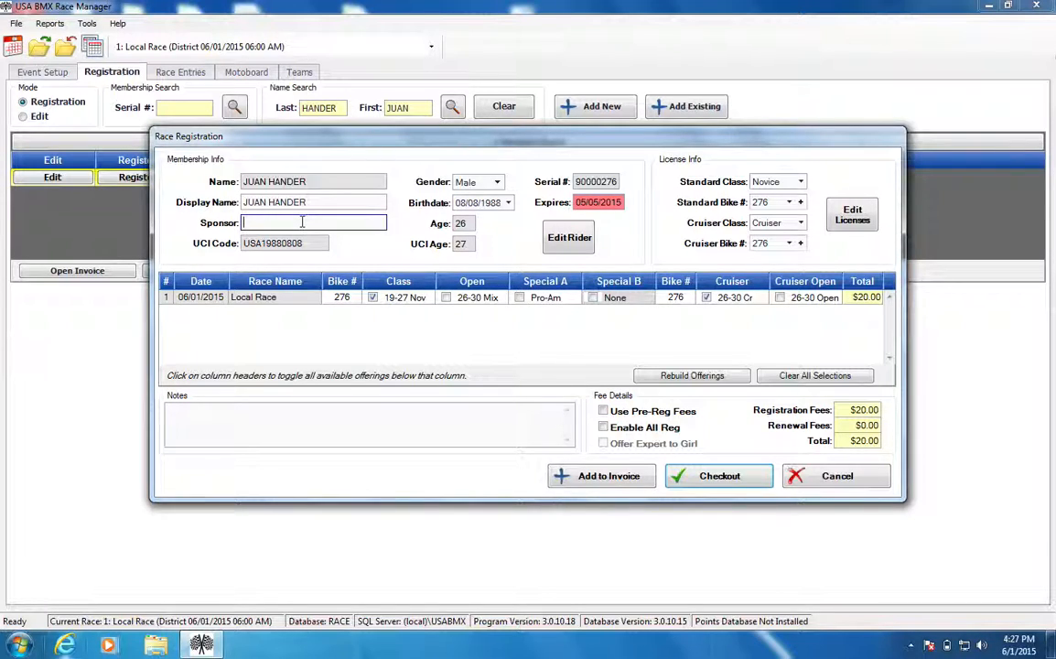
text(PULL MAGAZINE)
key(Tab)
key(Tab)
key(Tab)
click(339, 223)
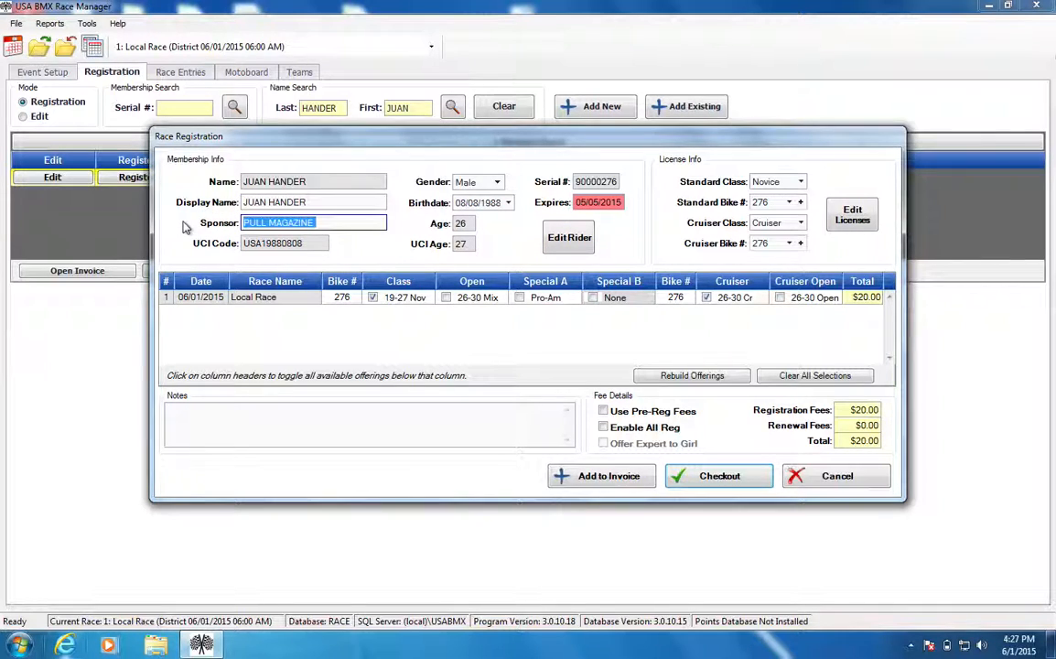
text(PULL! MAGAZINE)
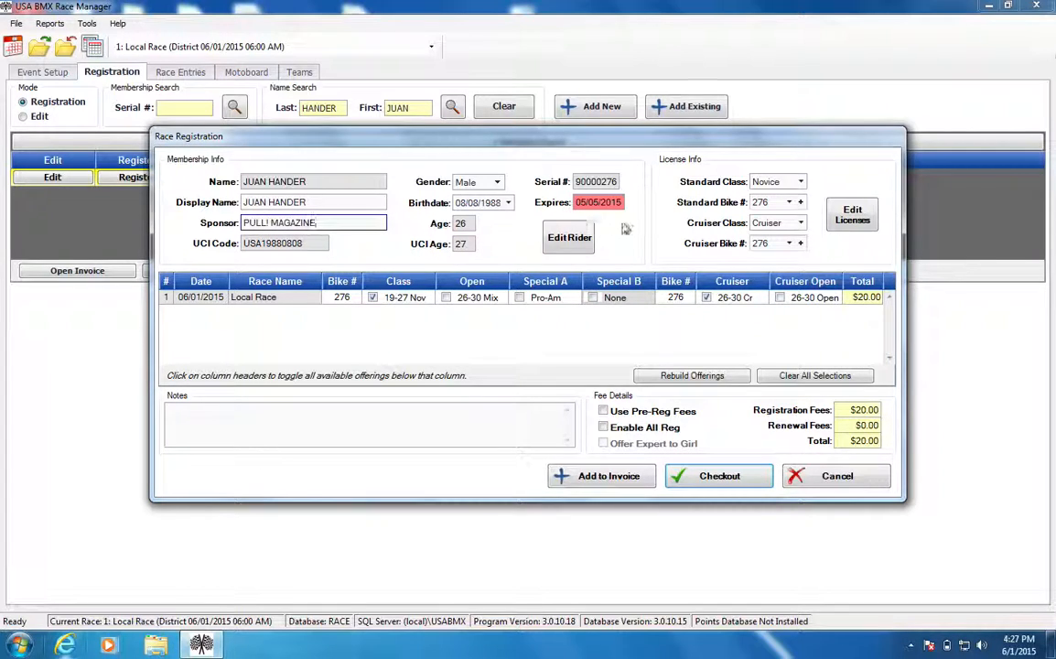
Check which bike numbers are available for the rider's standard license and for the Local Race entry.
click(791, 205)
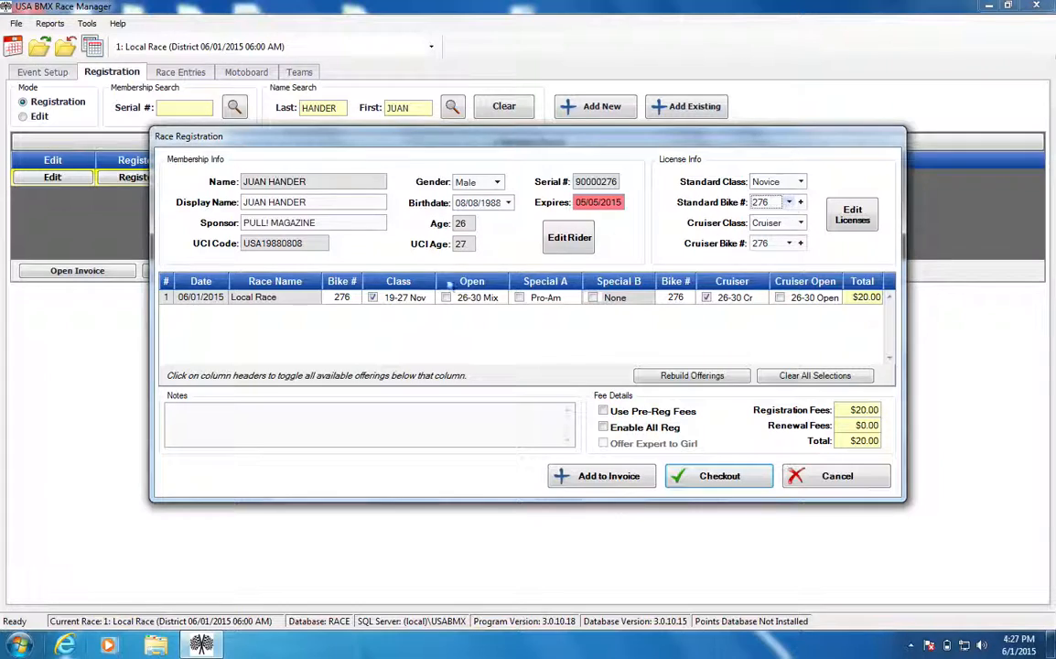
click(356, 299)
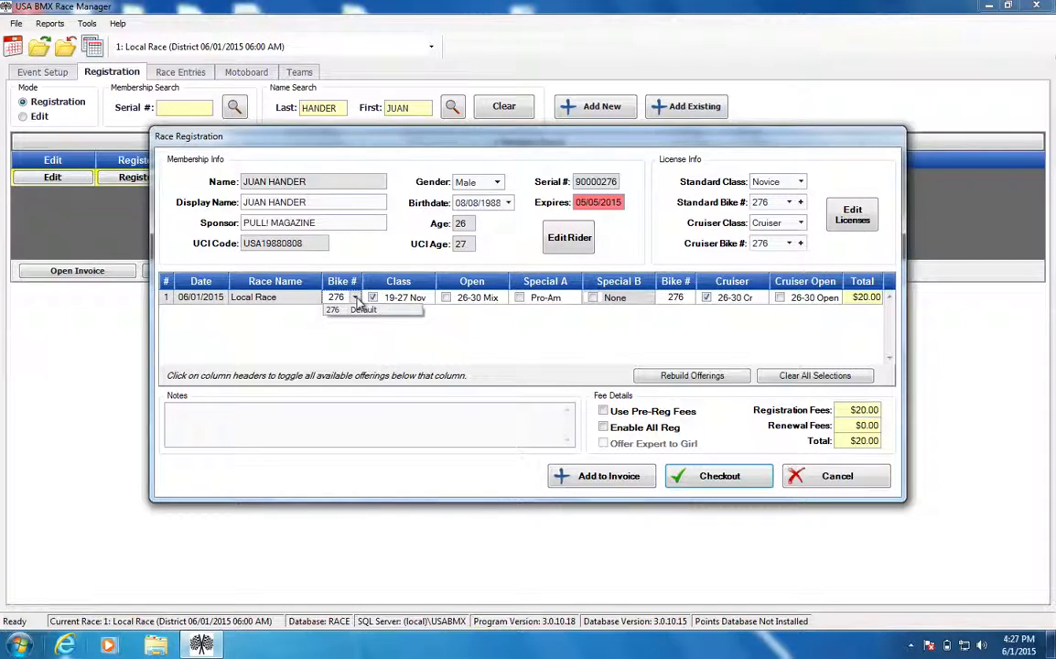
click(357, 299)
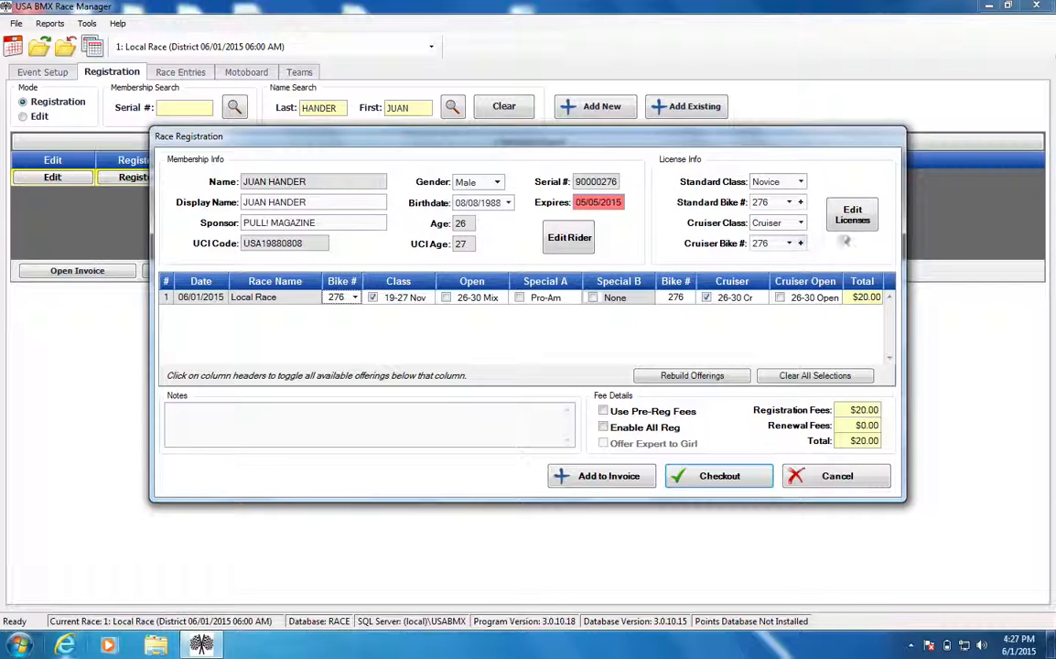
click(789, 203)
click(792, 205)
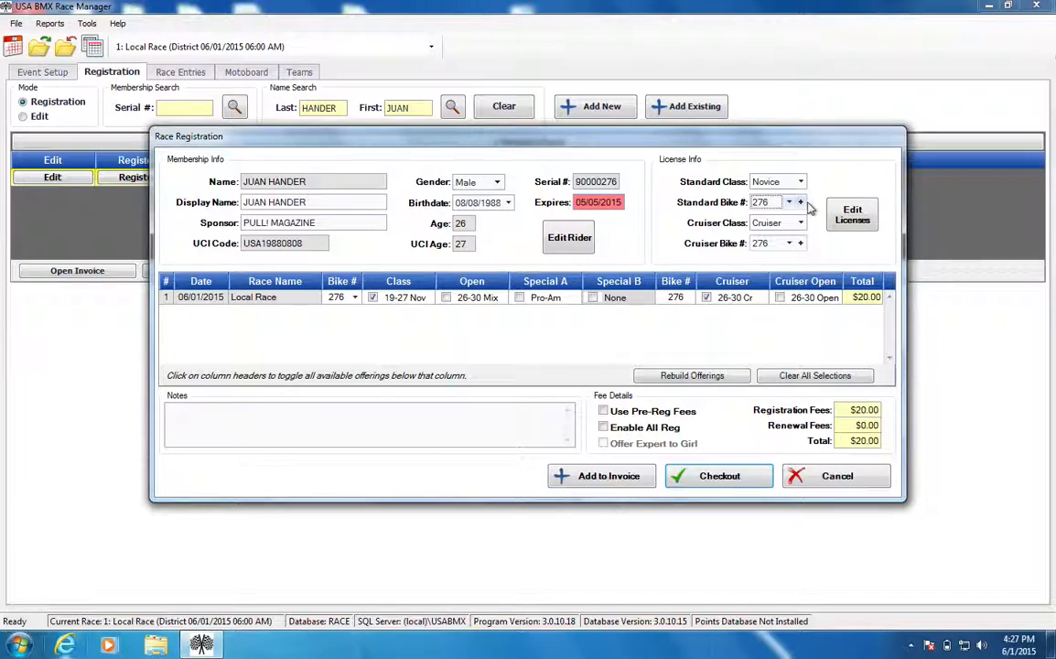
click(786, 205)
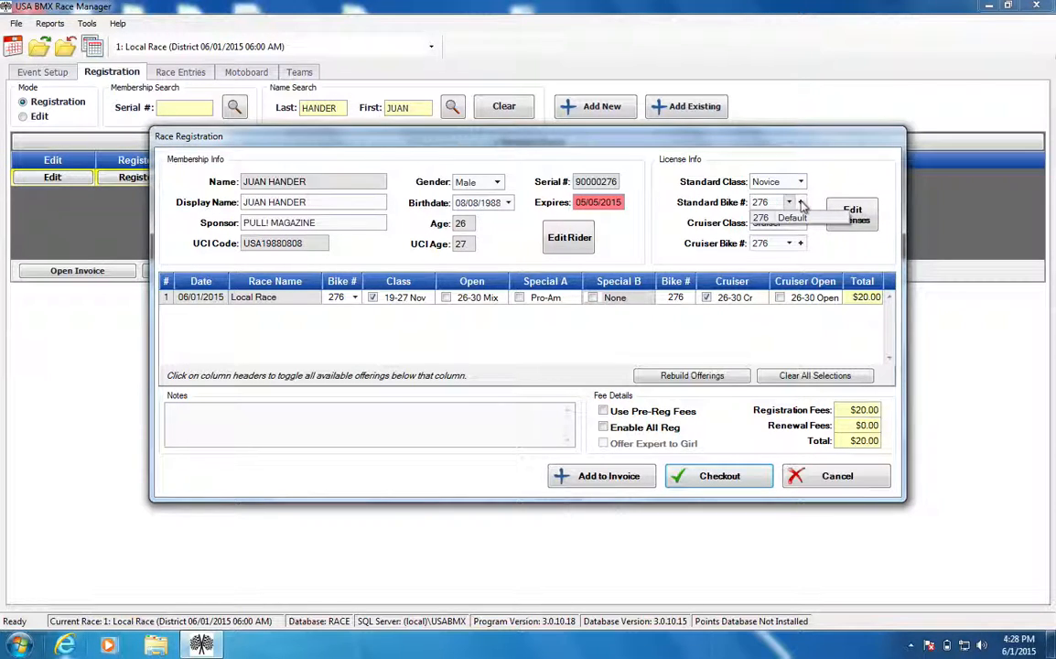
Open the rider's standard license bike numbers and try to edit the default number.
click(801, 202)
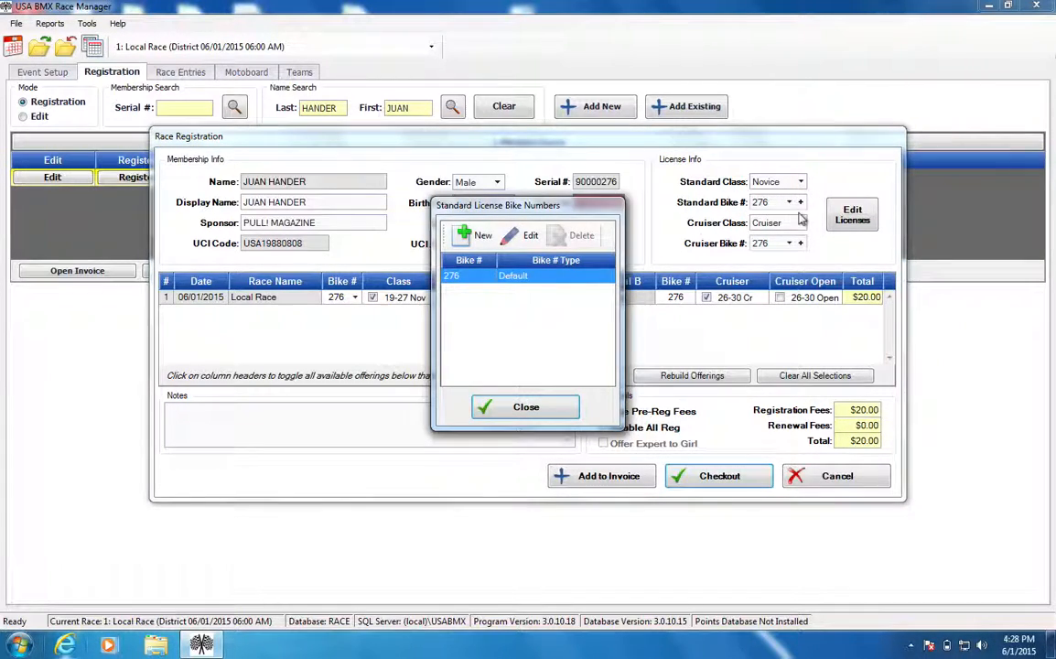
click(483, 236)
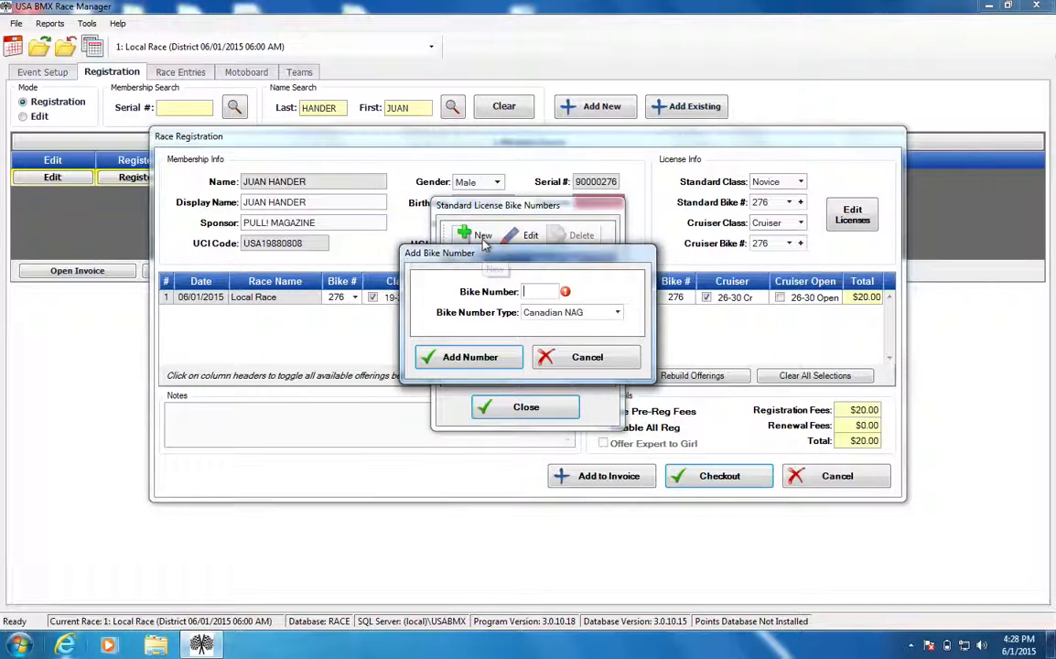
click(579, 358)
click(530, 236)
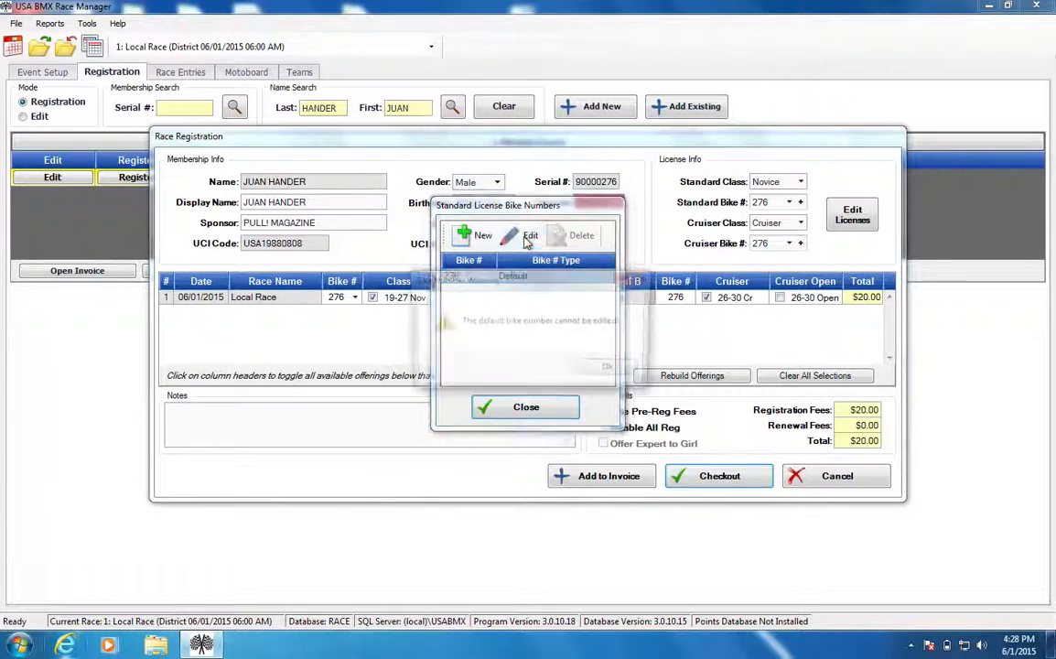
click(610, 371)
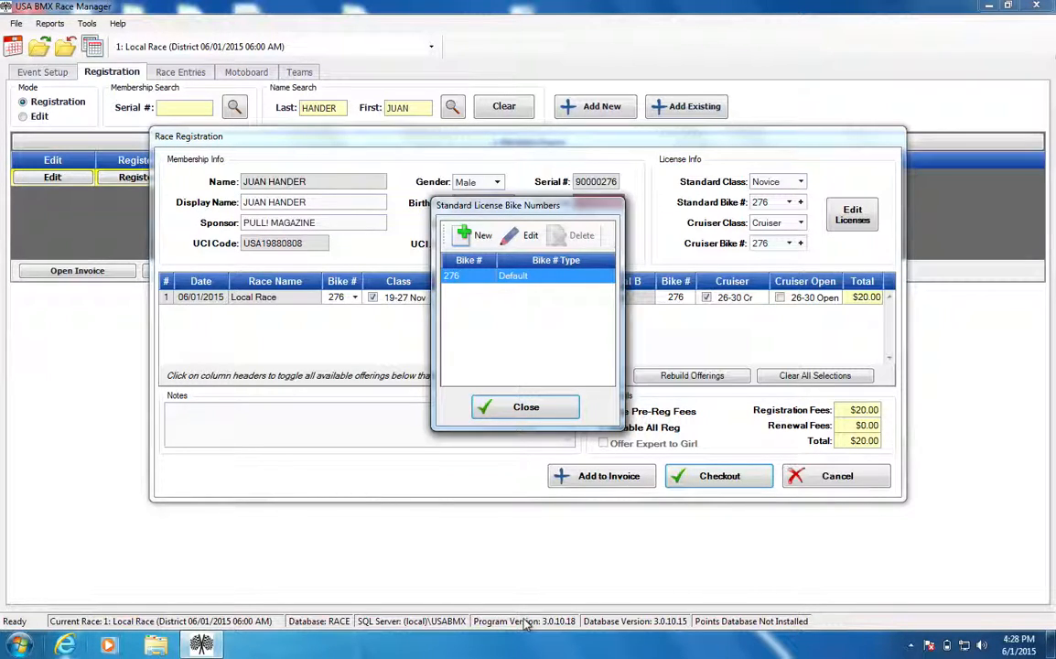
Start a new standard bike number, trying 19 with type NAG and 1 with type Gold Cup.
click(462, 238)
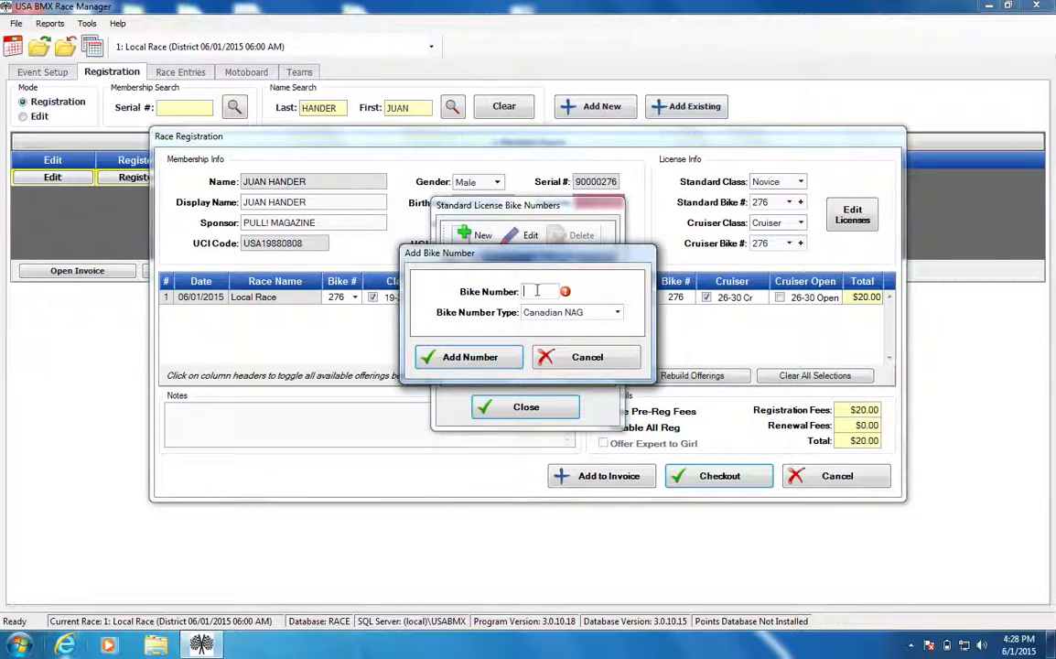
text(19)
click(537, 314)
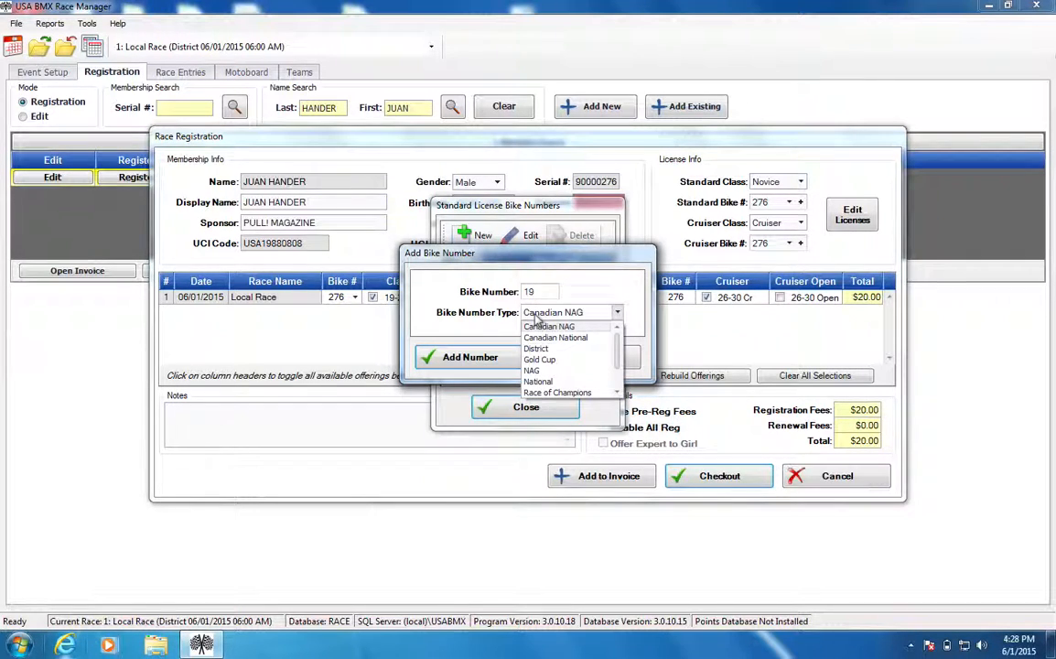
scroll(622, 385, down, 2)
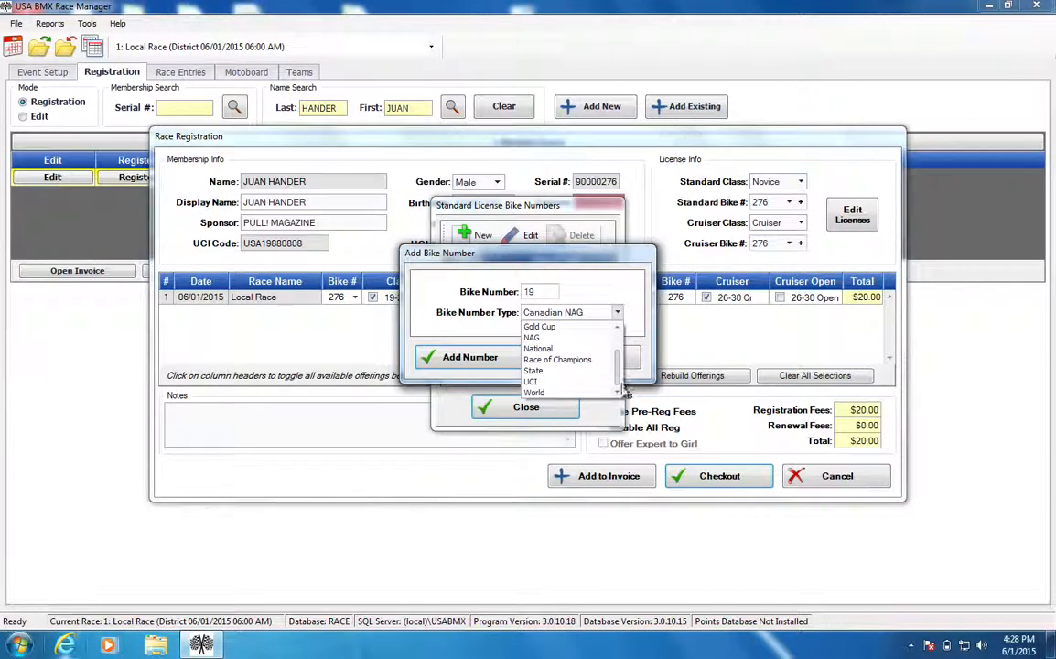
click(583, 336)
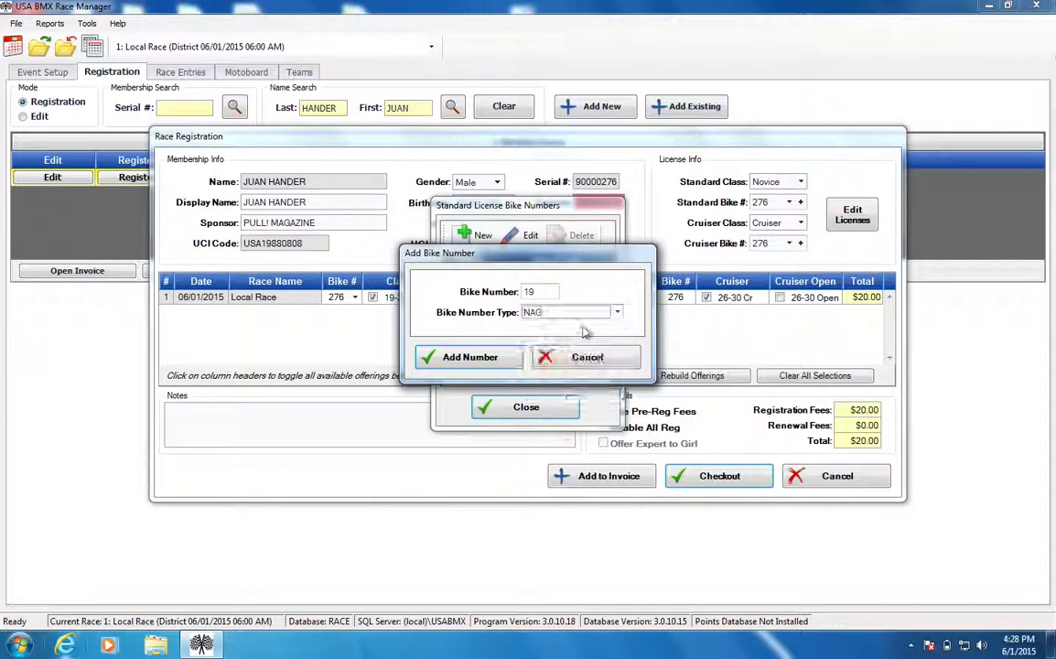
click(553, 292)
key(BackSpace)
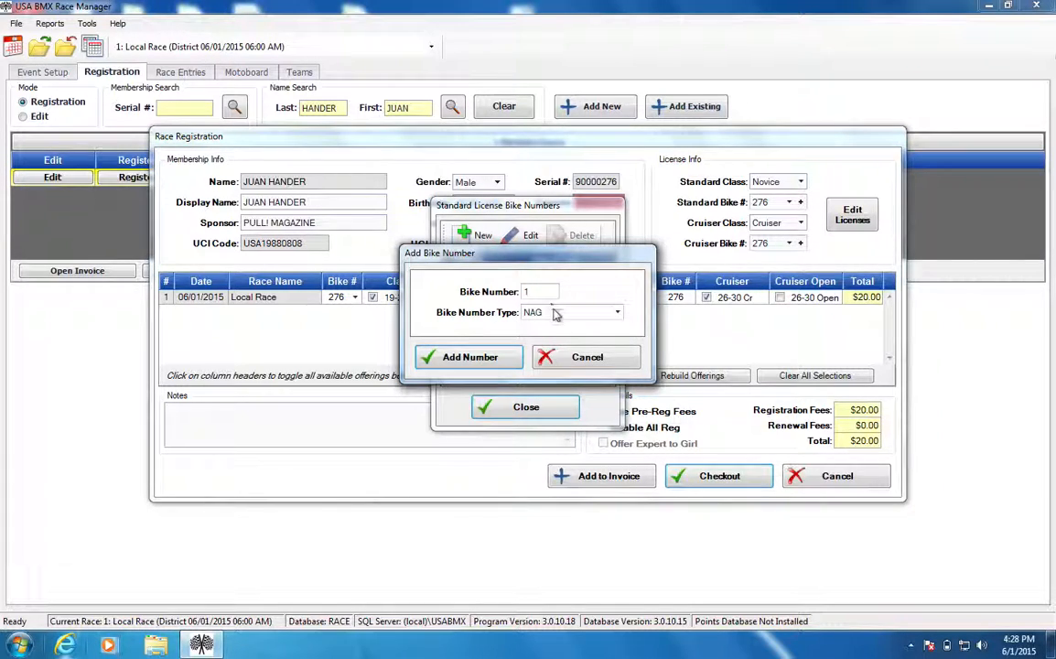
click(555, 314)
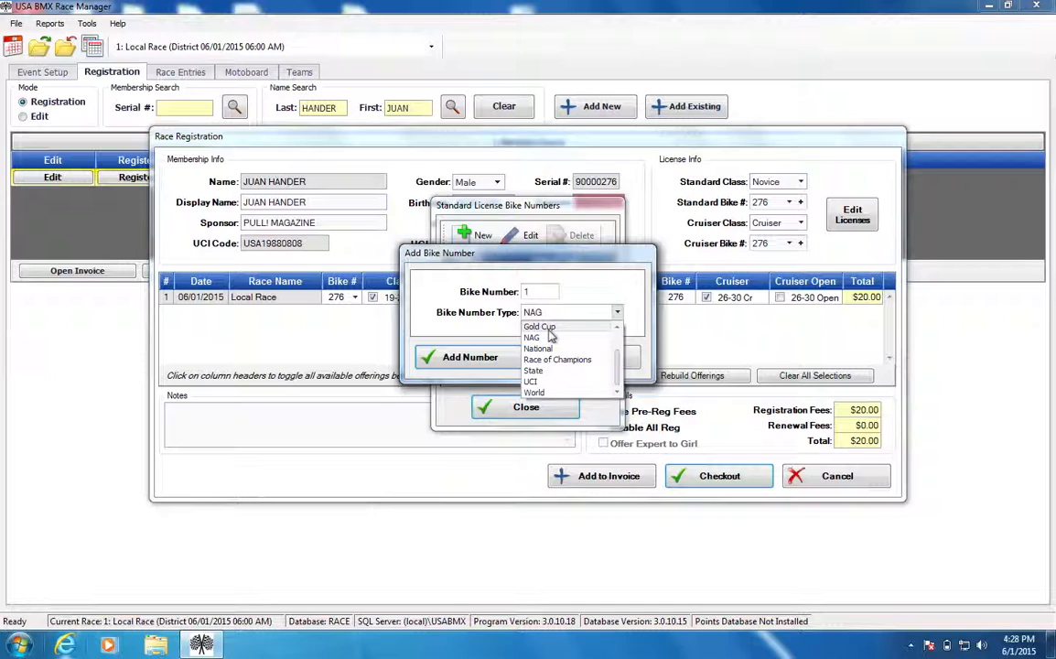
click(547, 328)
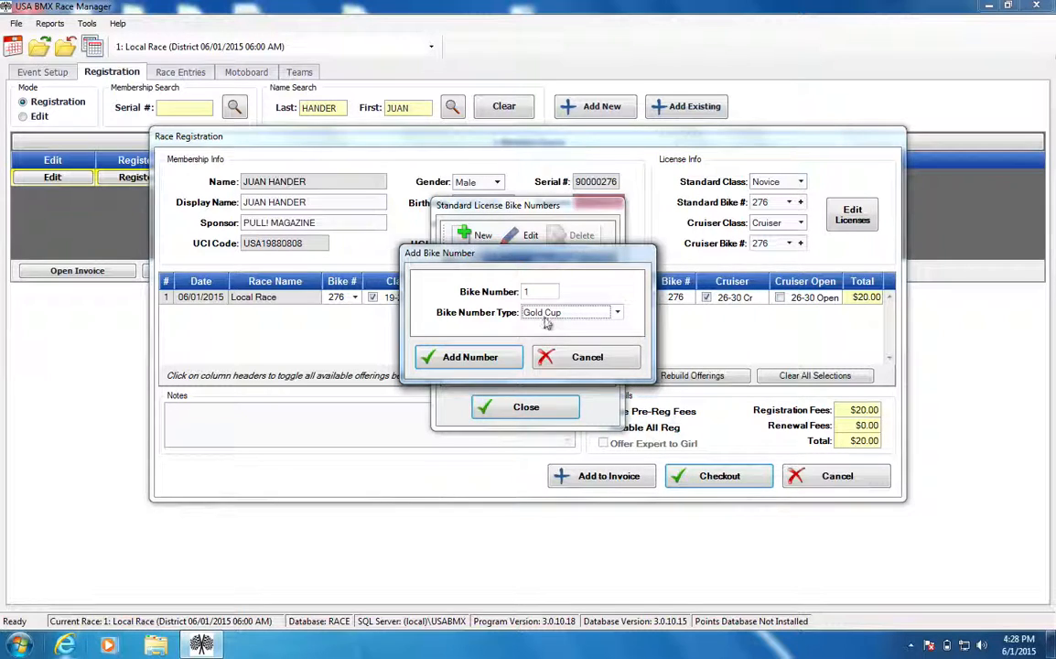
Add bike number 4 with type State to the standard license and close the bike number list.
click(549, 314)
click(549, 368)
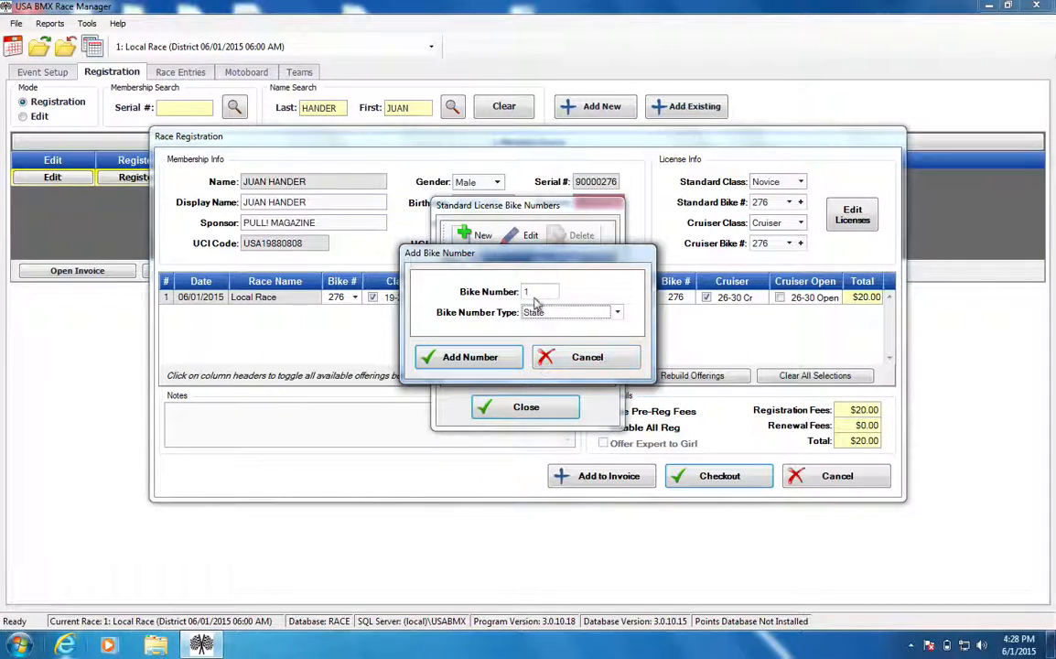
double_click(527, 291)
text(4)
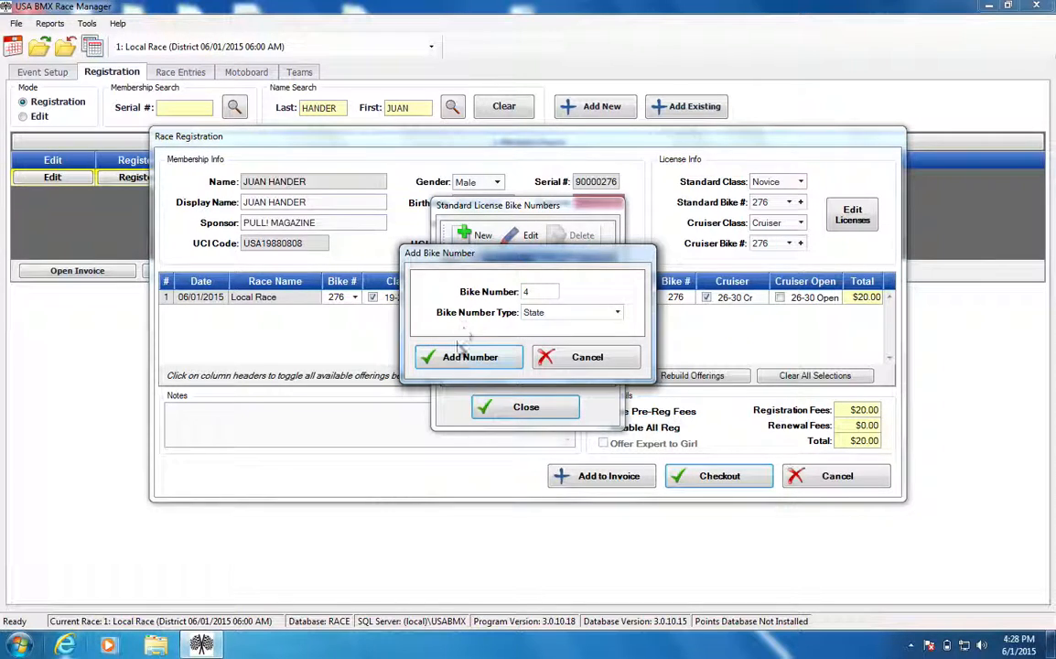
click(465, 357)
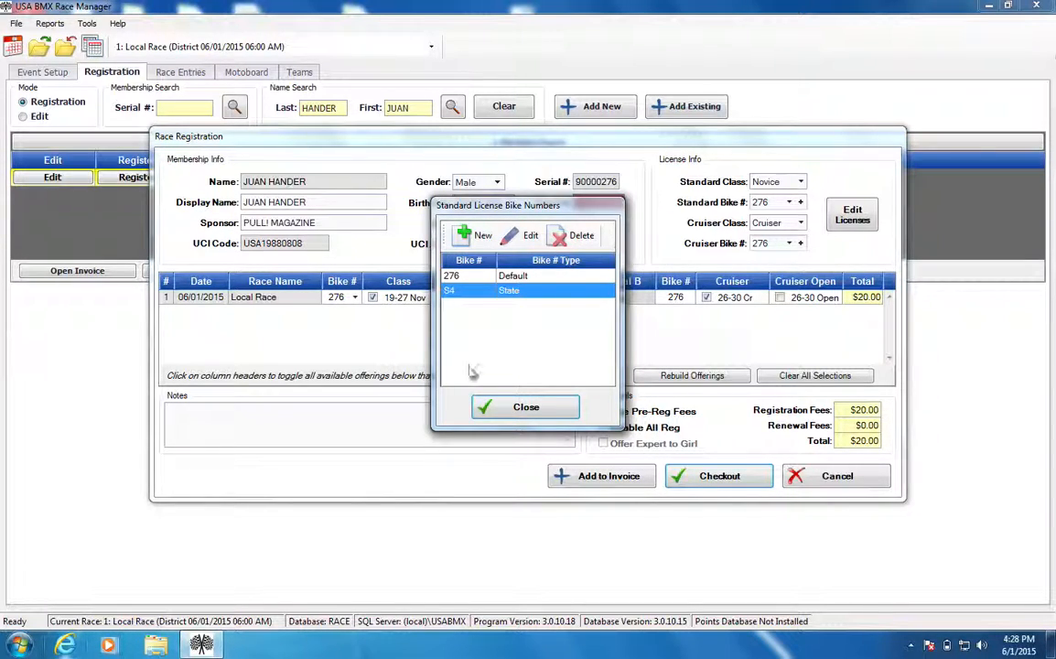
click(505, 407)
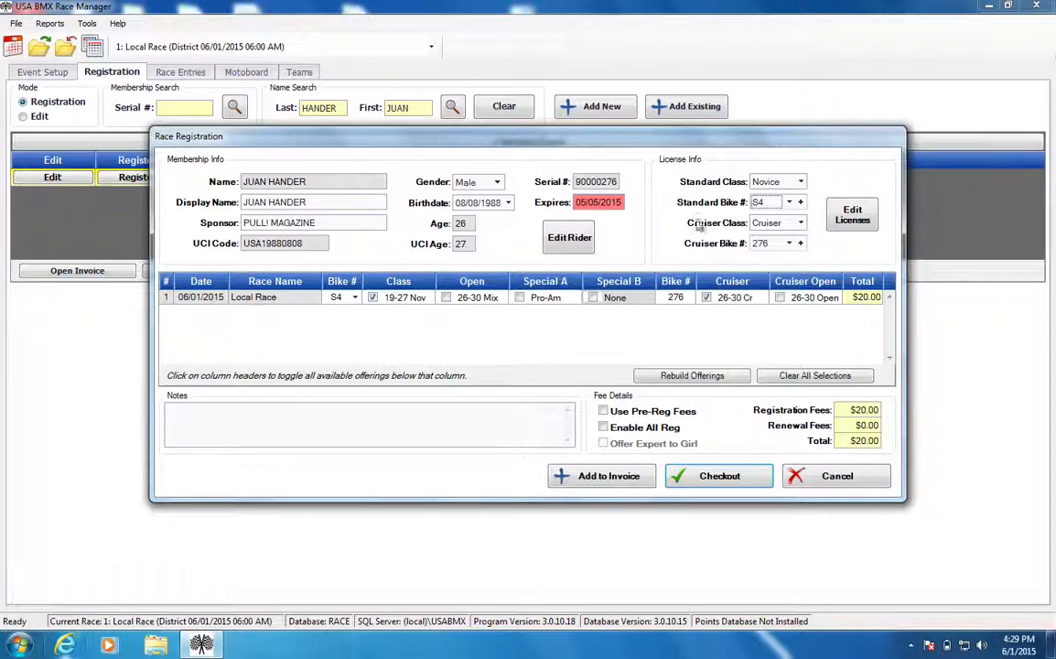
Switch the standard bike number to 276 and back to S4, and check the race entry's bike number choices.
click(788, 202)
click(774, 216)
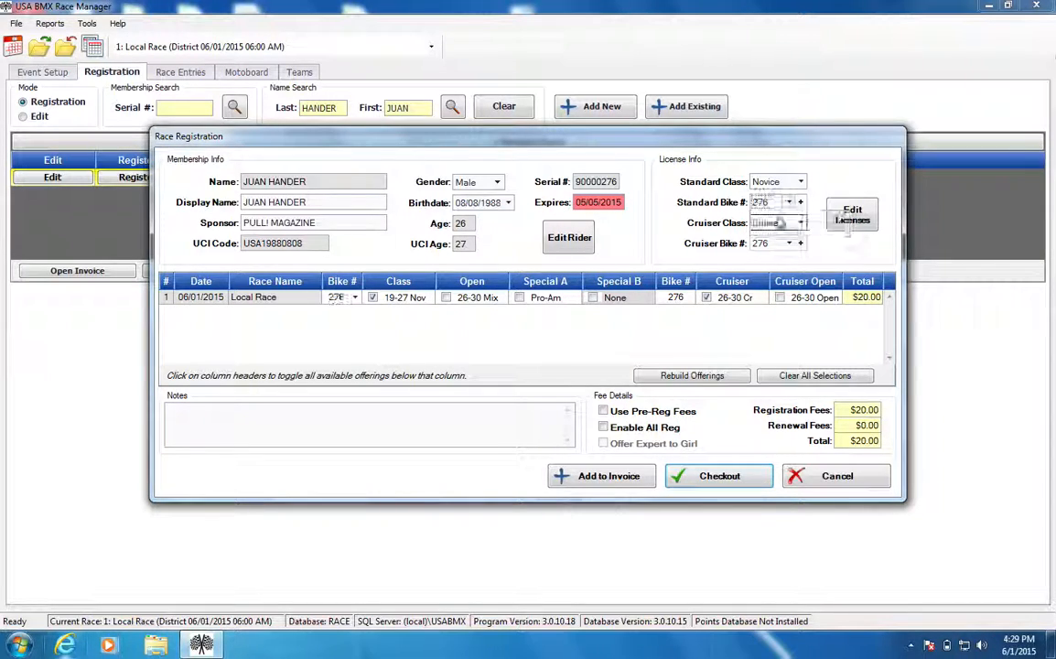
click(789, 202)
click(776, 228)
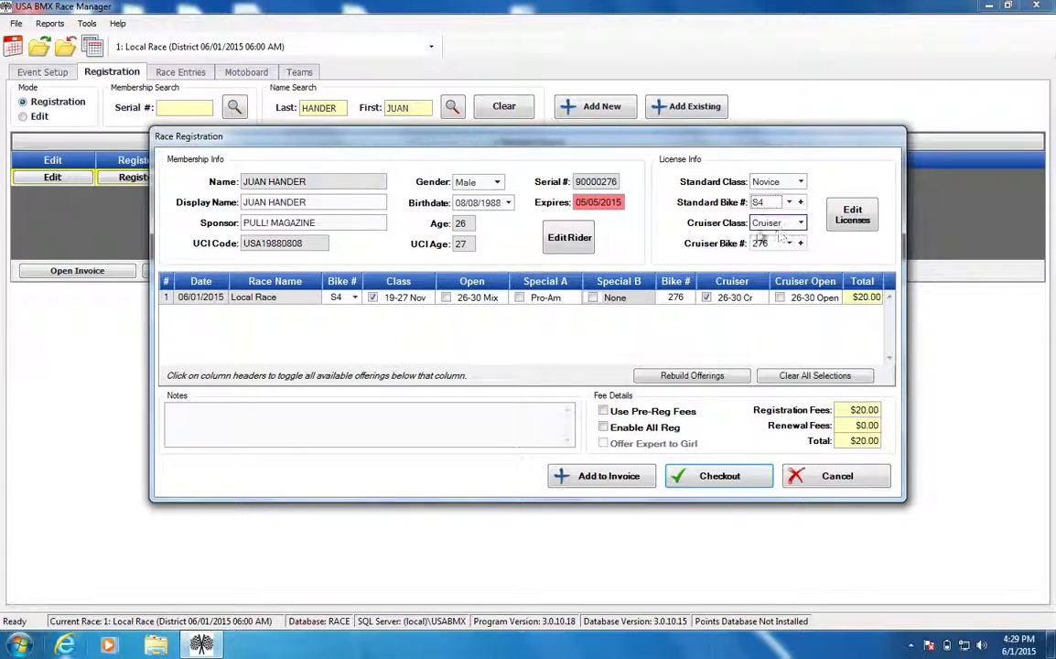
click(353, 301)
click(691, 298)
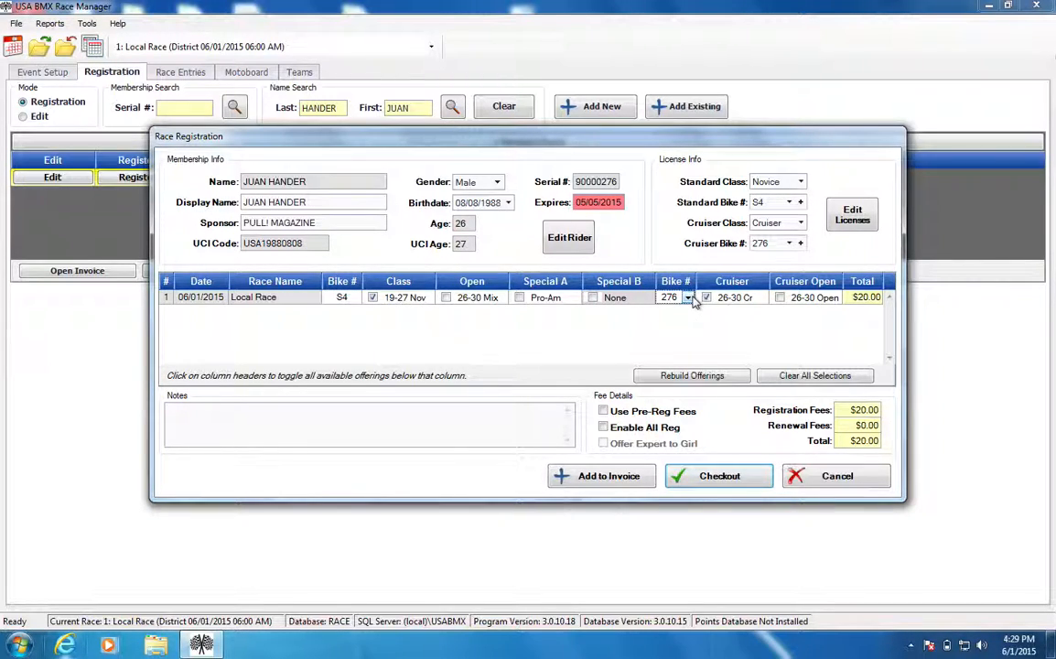
Check out the rider's registration and save the $20.00 cash payment.
click(706, 478)
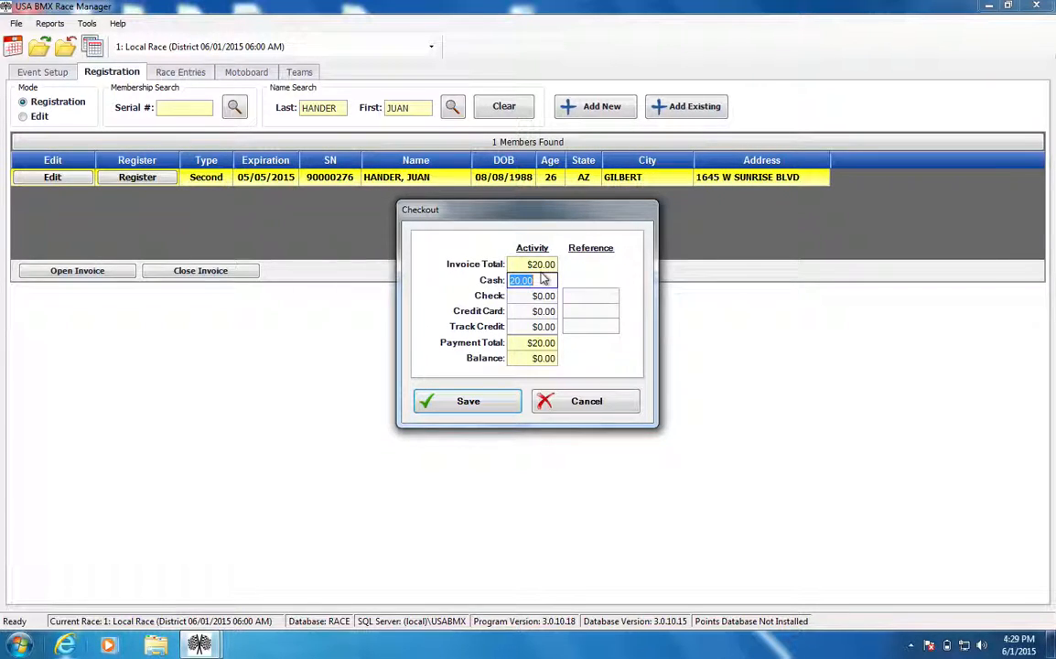
key(Return)
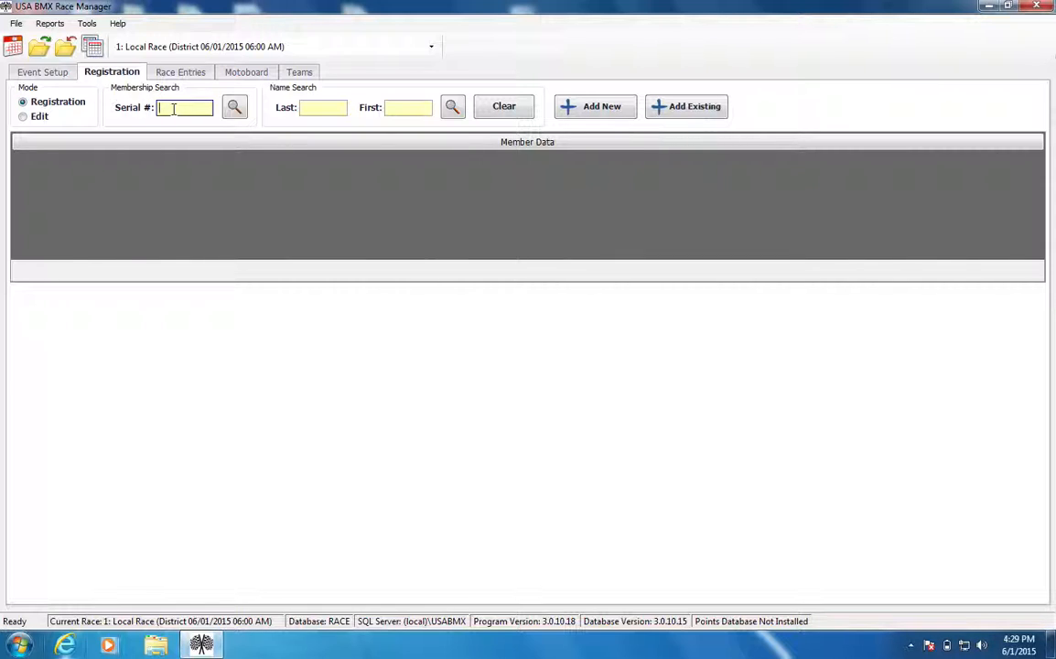
Look up an AA Pro member by serial number and cancel out of the race registration.
text(90000552)
key(Return)
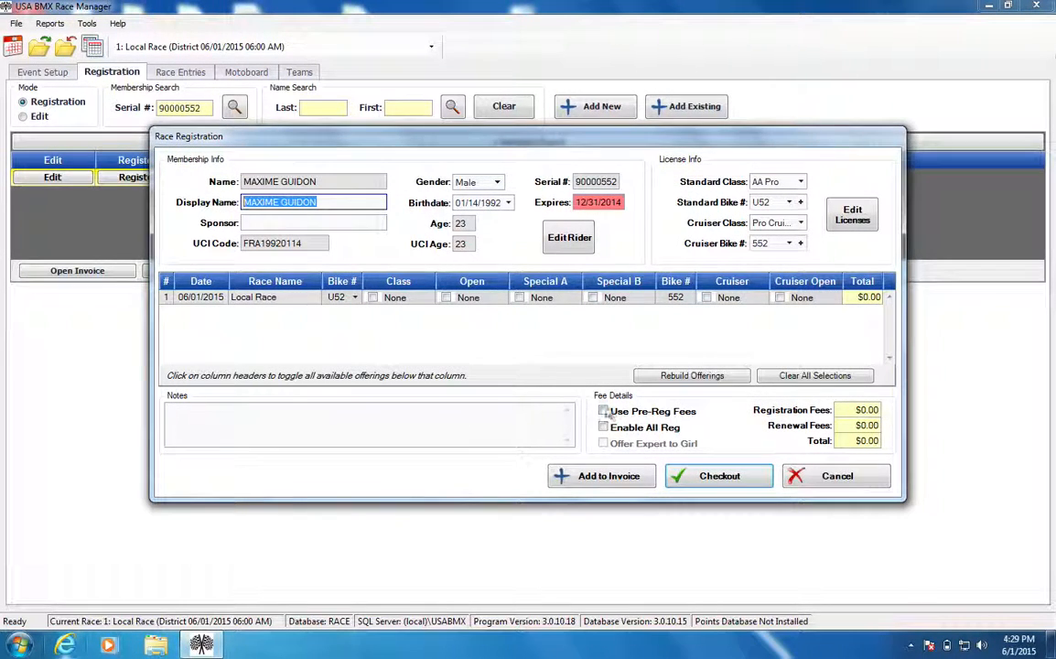
click(836, 476)
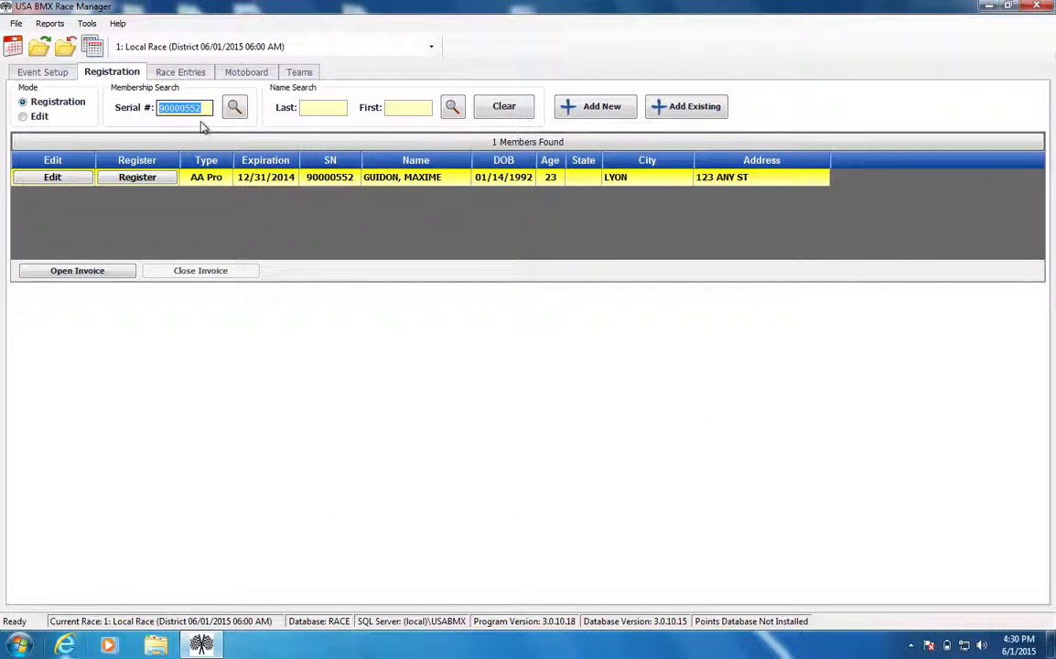
Look up an Expert-class member by serial number, cancel out of the registration and clear the search.
text(19180114)
key(Return)
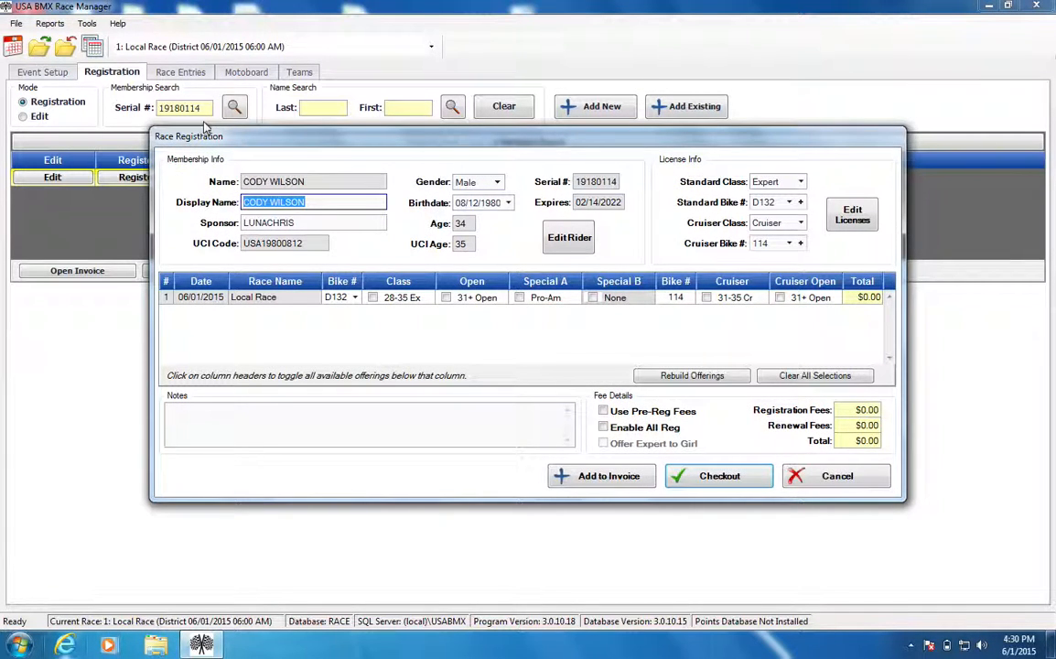
click(817, 485)
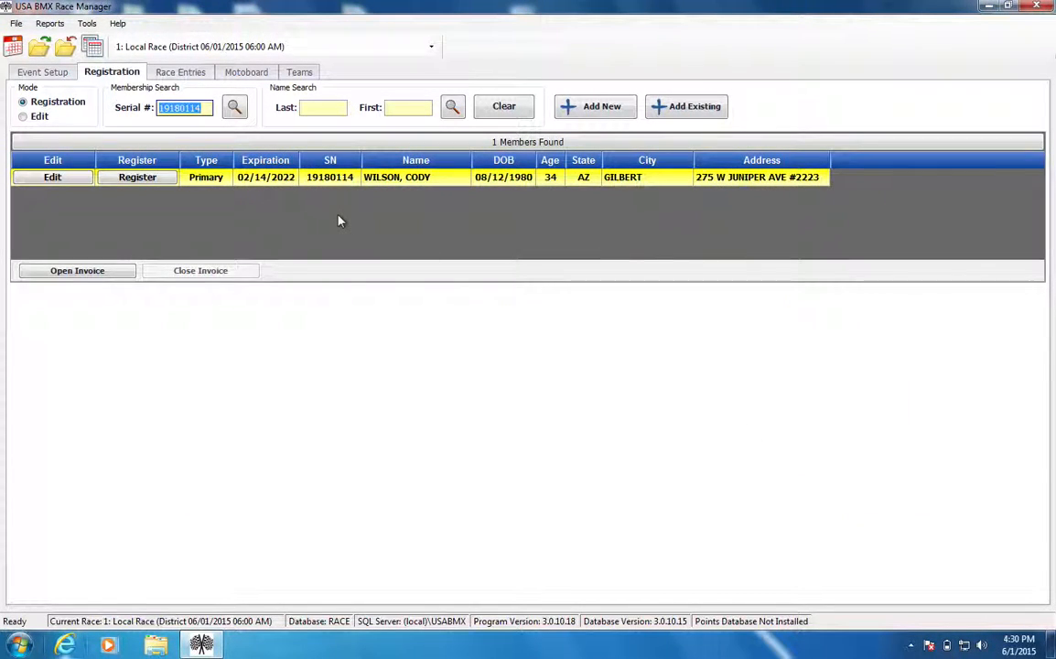
click(502, 109)
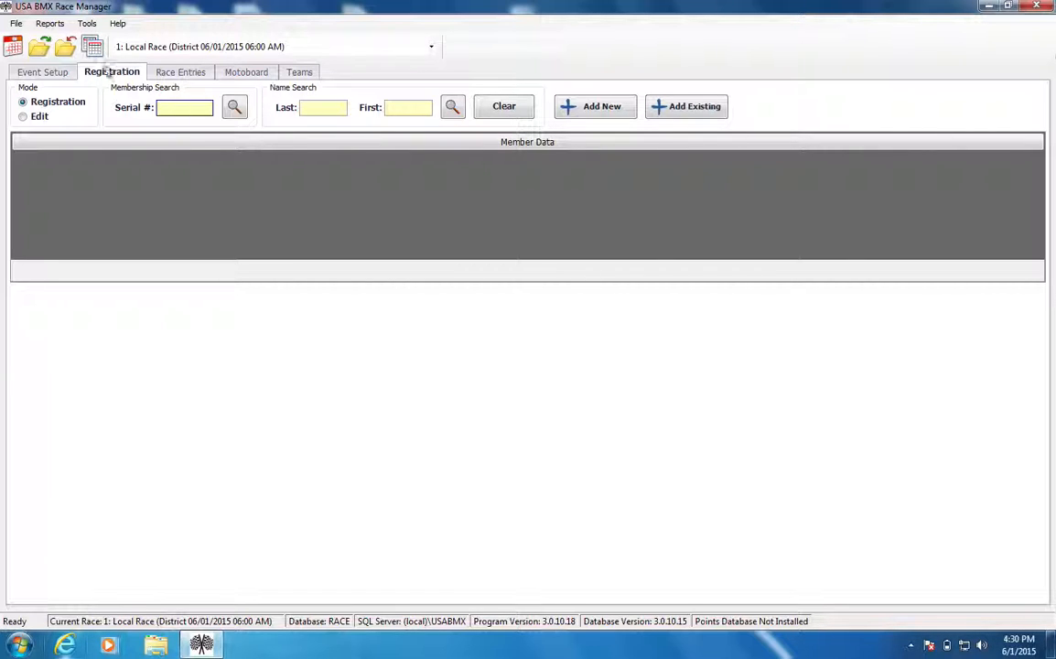
Generate one preprinted Full Member membership application without backs and open its print preview.
click(47, 25)
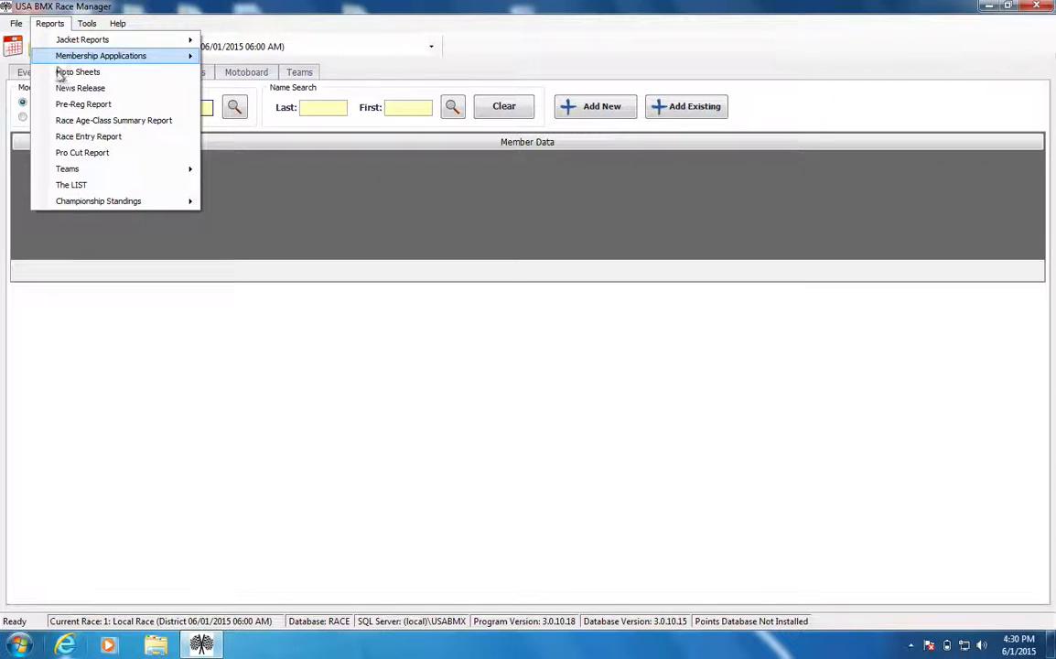
mouse_move(95, 53)
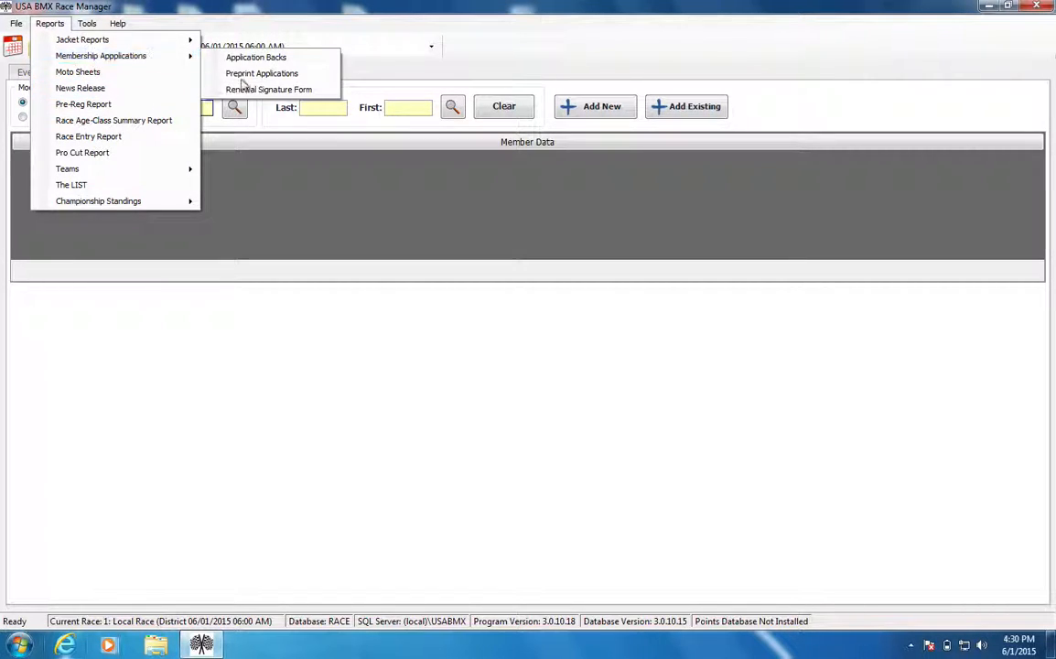
click(286, 77)
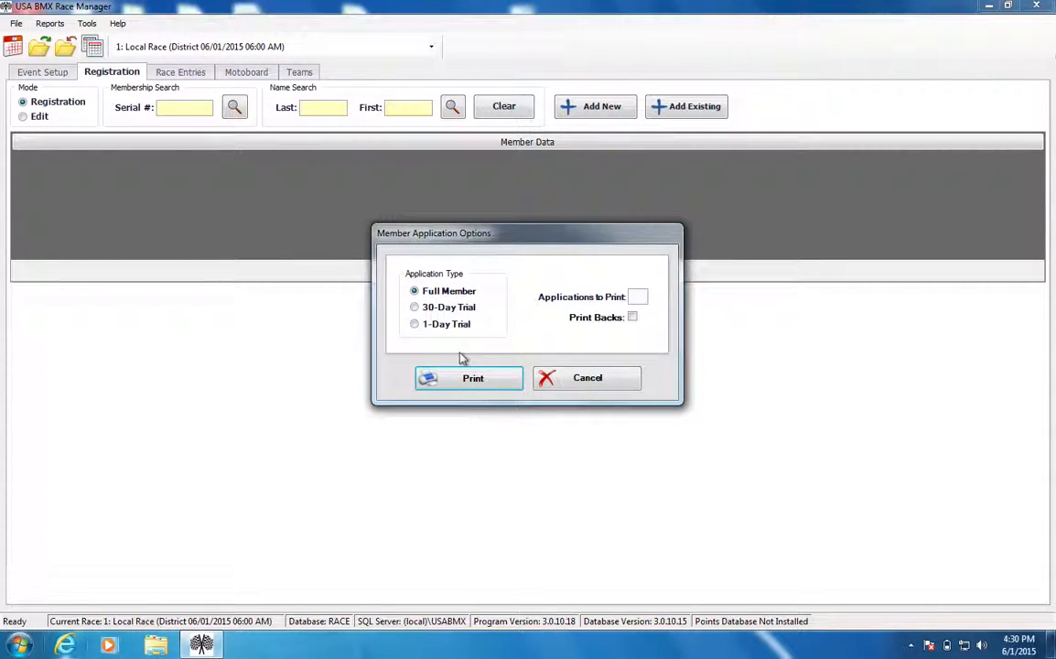
text(1)
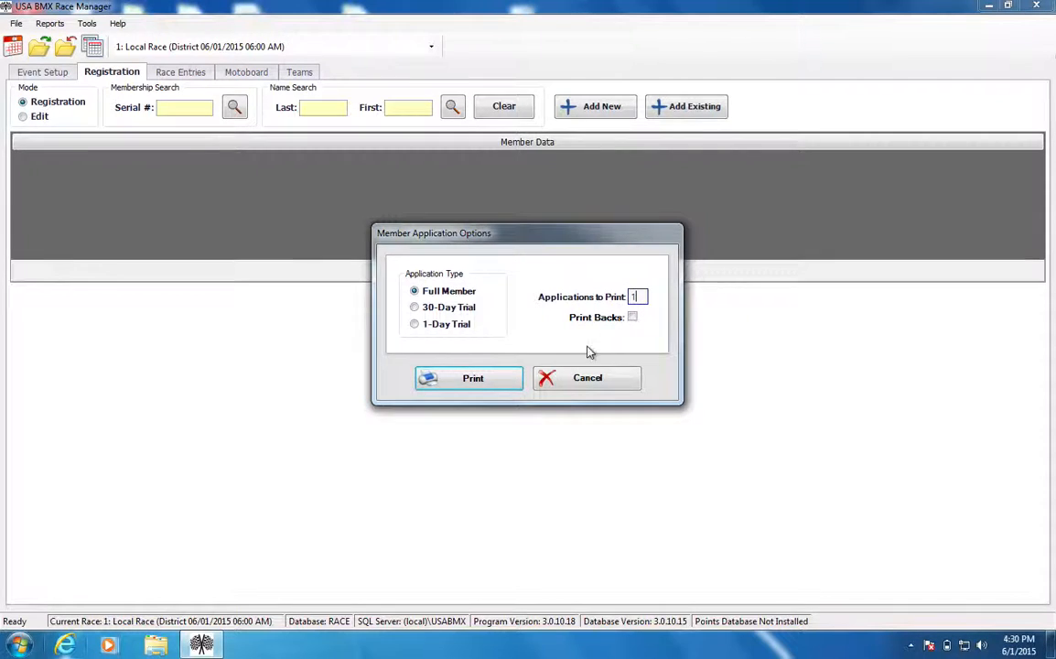
click(513, 381)
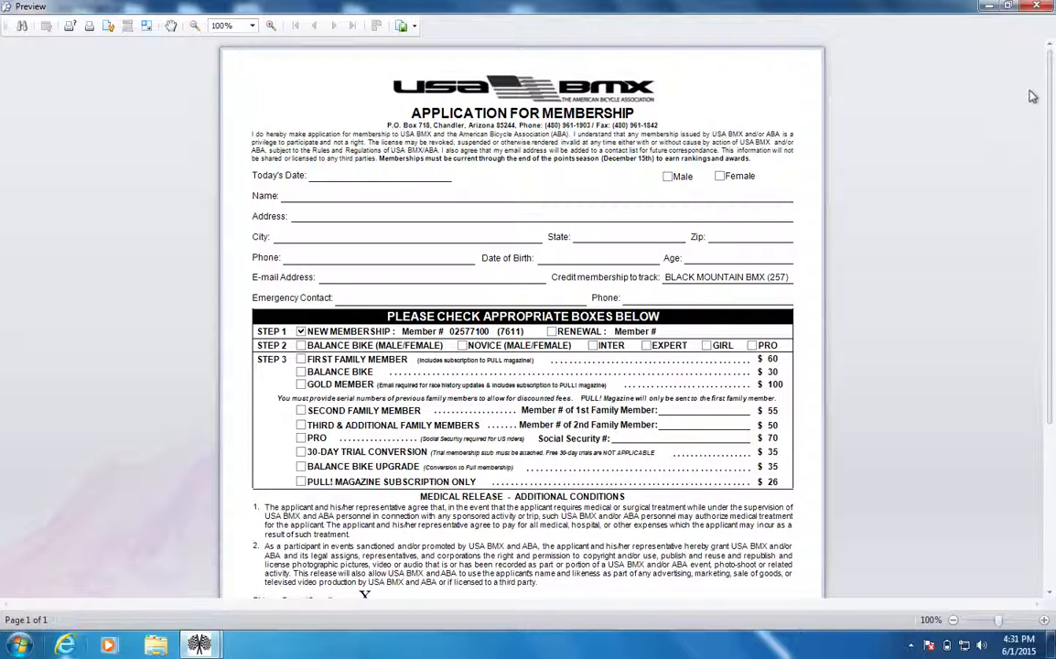
Close the membership application preview and view the existing-member serial number validation form, cancelling it without entering anything.
click(1043, 5)
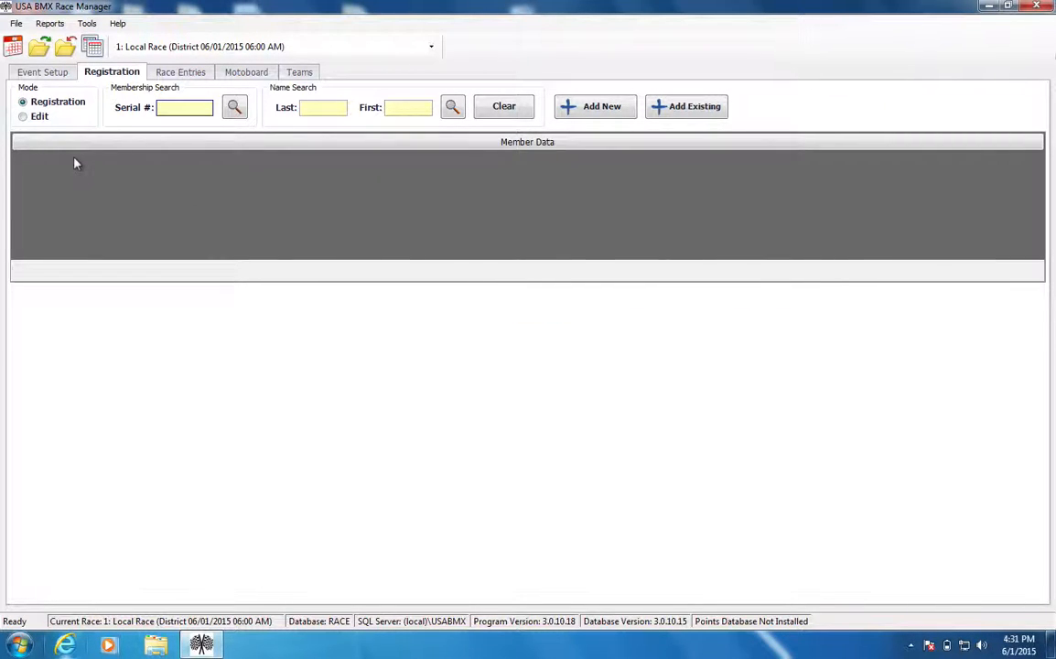
click(700, 108)
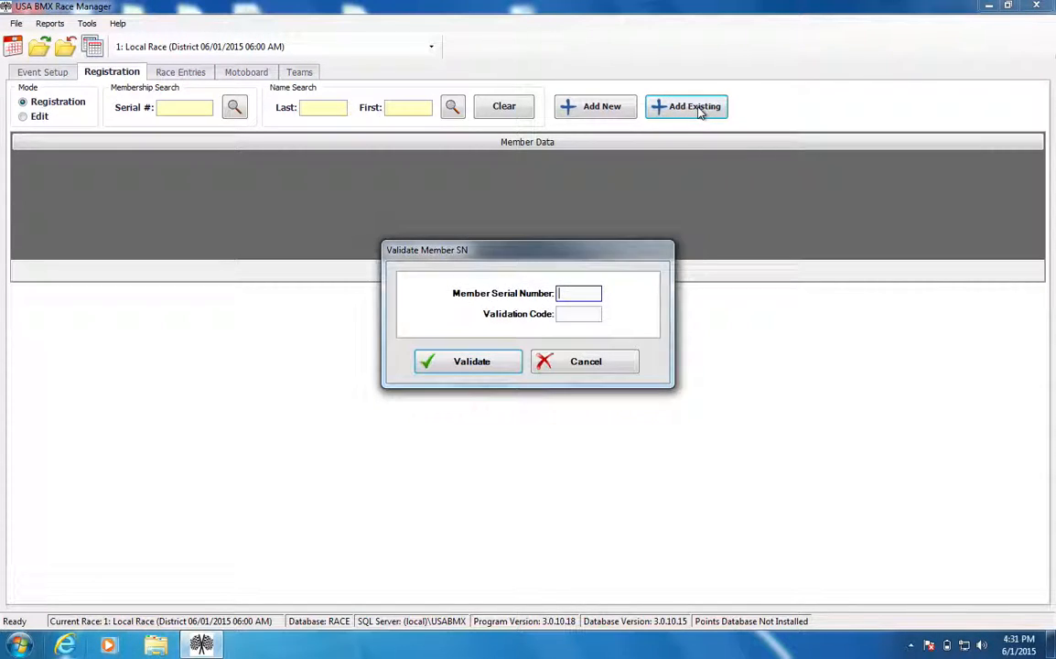
key(Tab)
click(571, 293)
click(545, 362)
View the new member form's phone, email and last-four SSN fields and cancel without adding anyone.
click(582, 103)
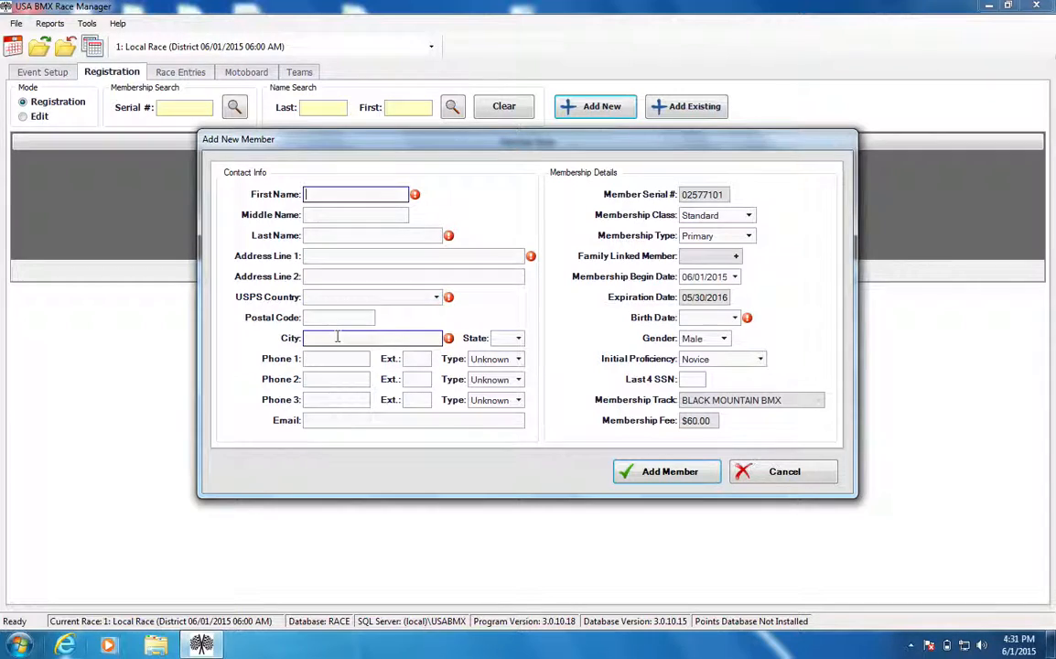
click(322, 360)
click(315, 419)
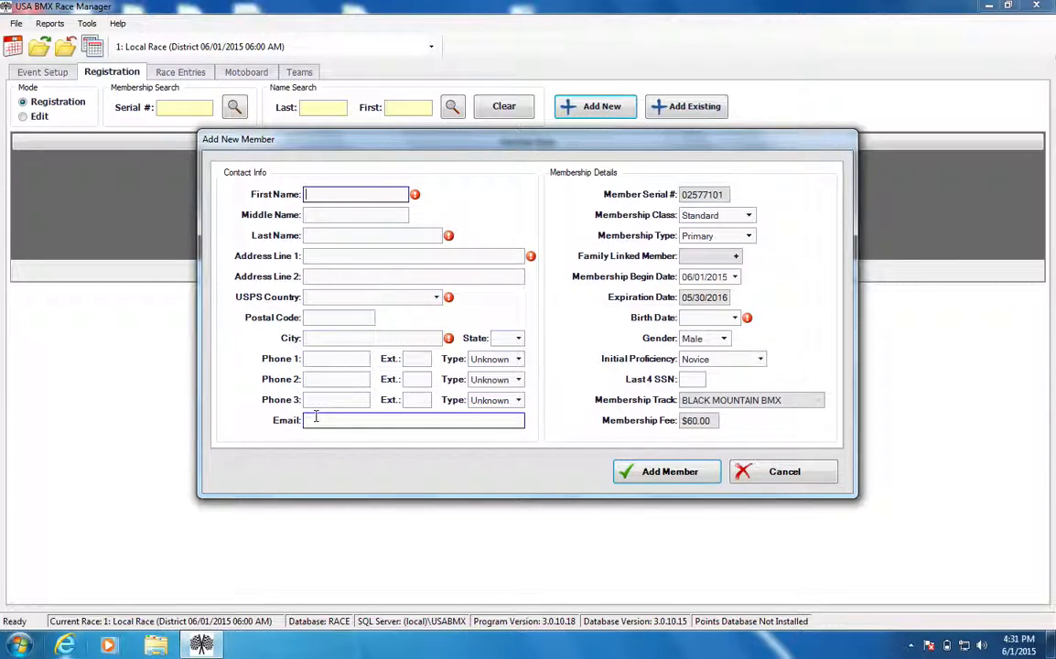
click(331, 360)
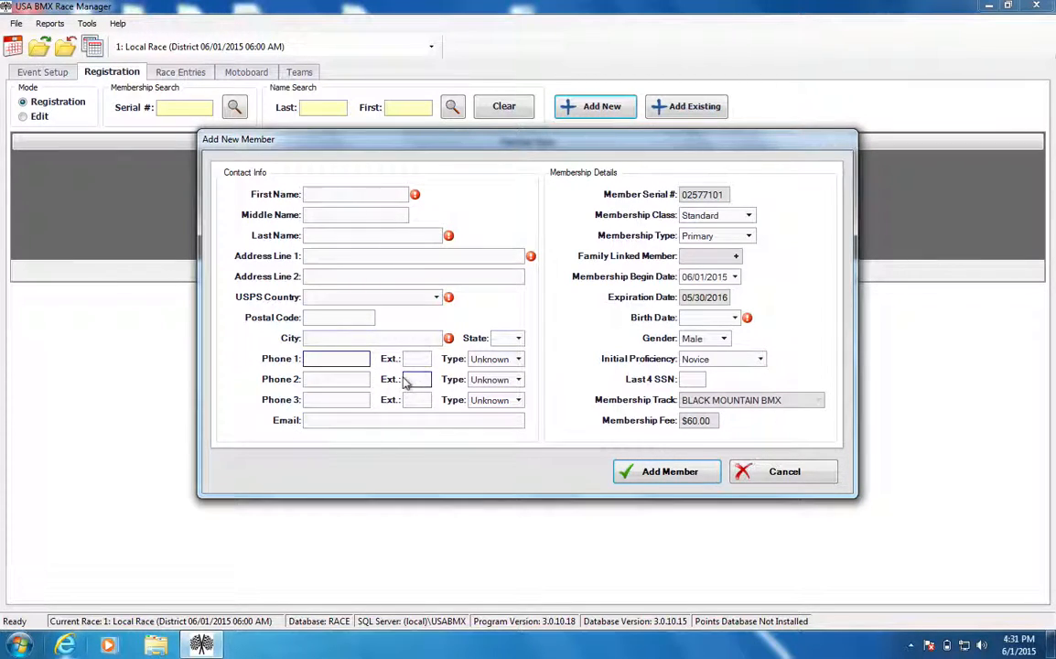
click(326, 420)
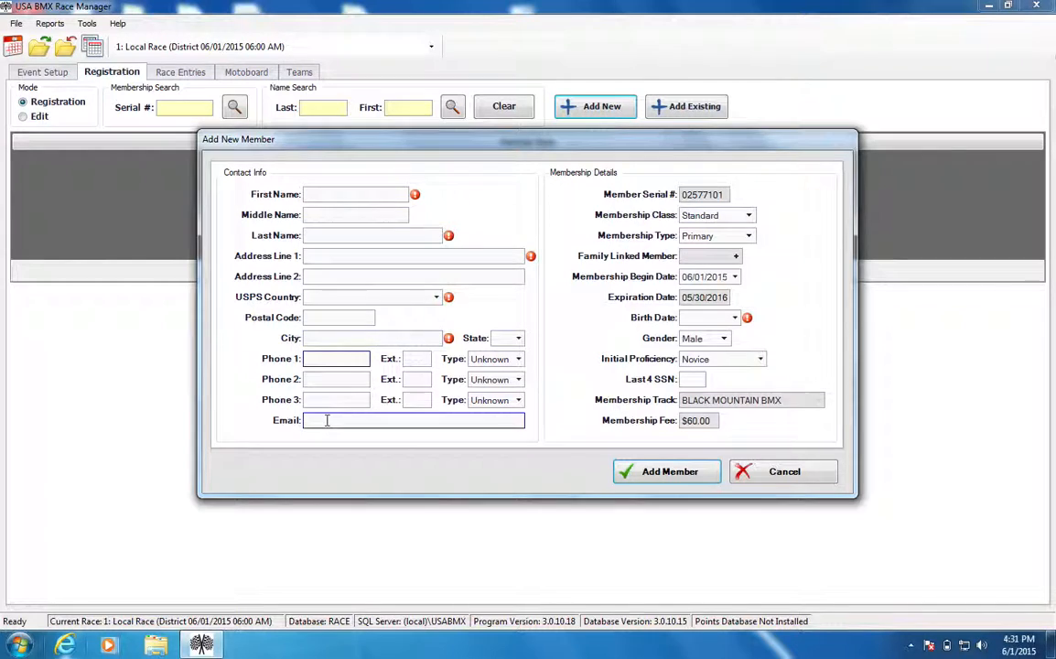
click(692, 379)
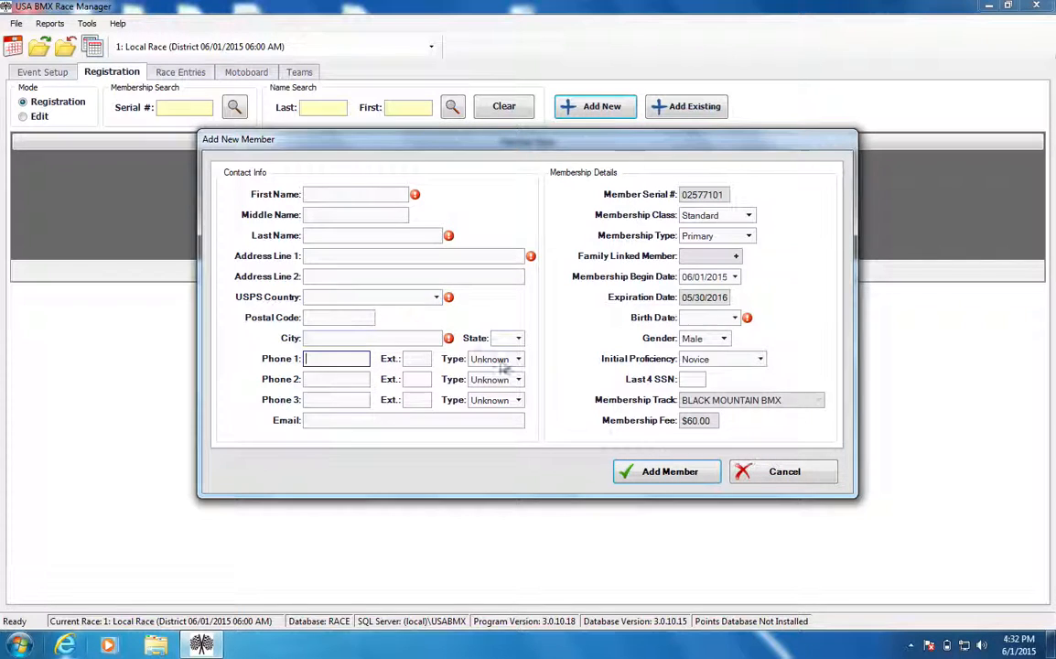
click(747, 474)
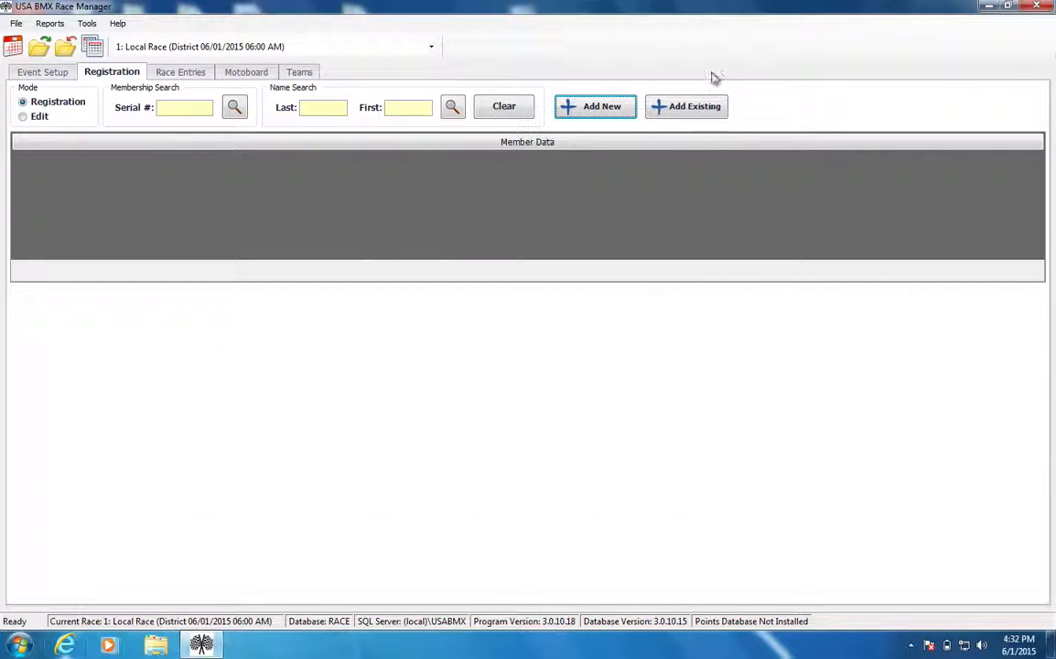
Reopen the existing-member validation form, examine its serial number and validation code fields, and cancel it.
click(681, 107)
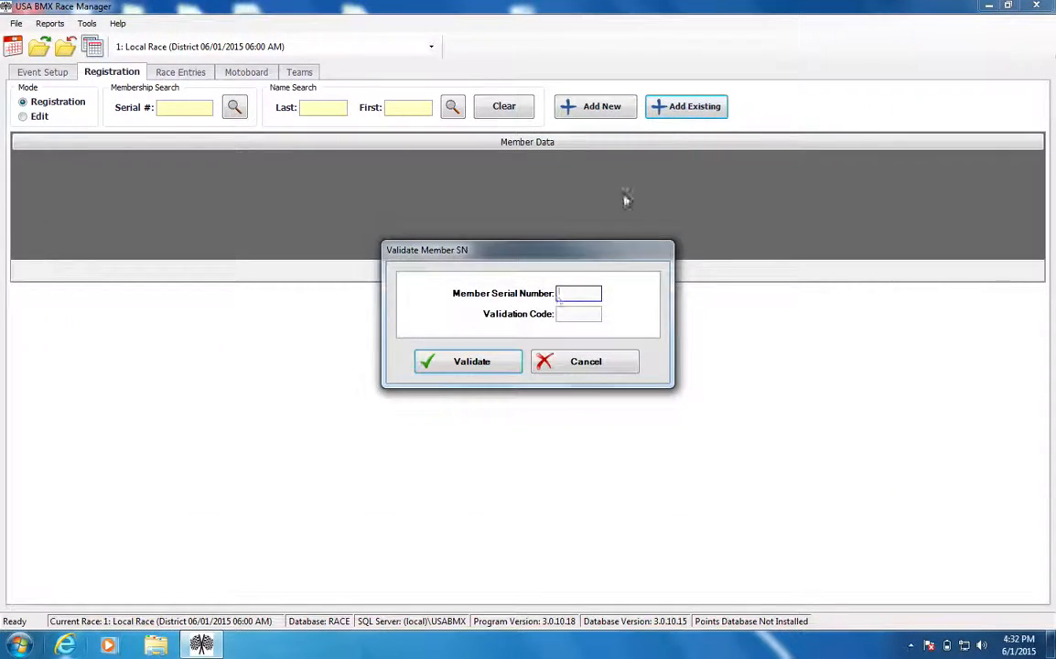
click(570, 316)
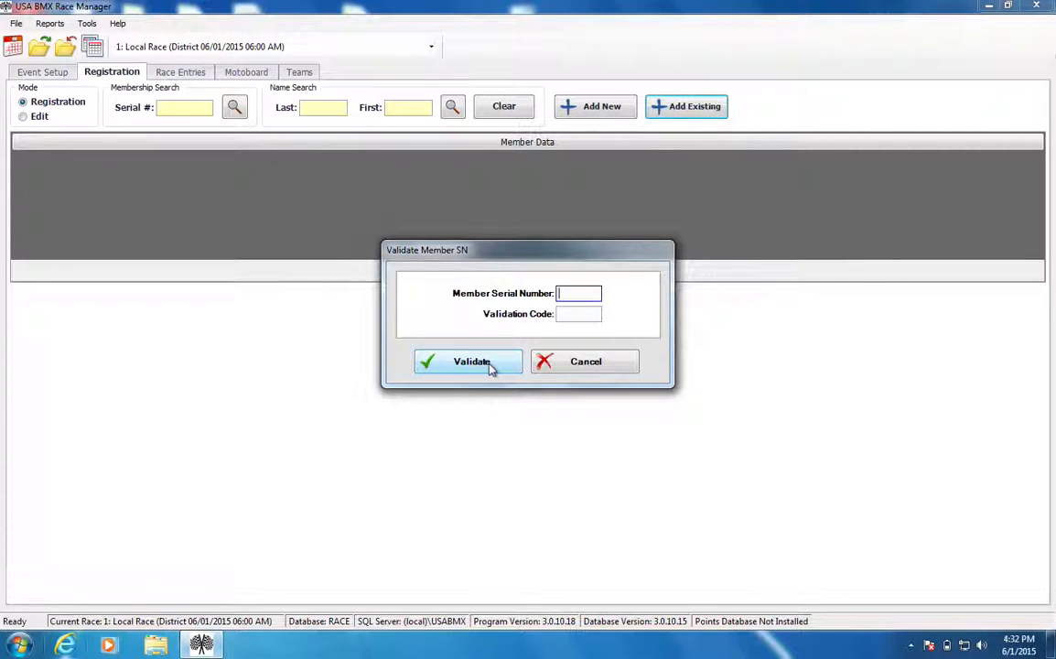
click(546, 364)
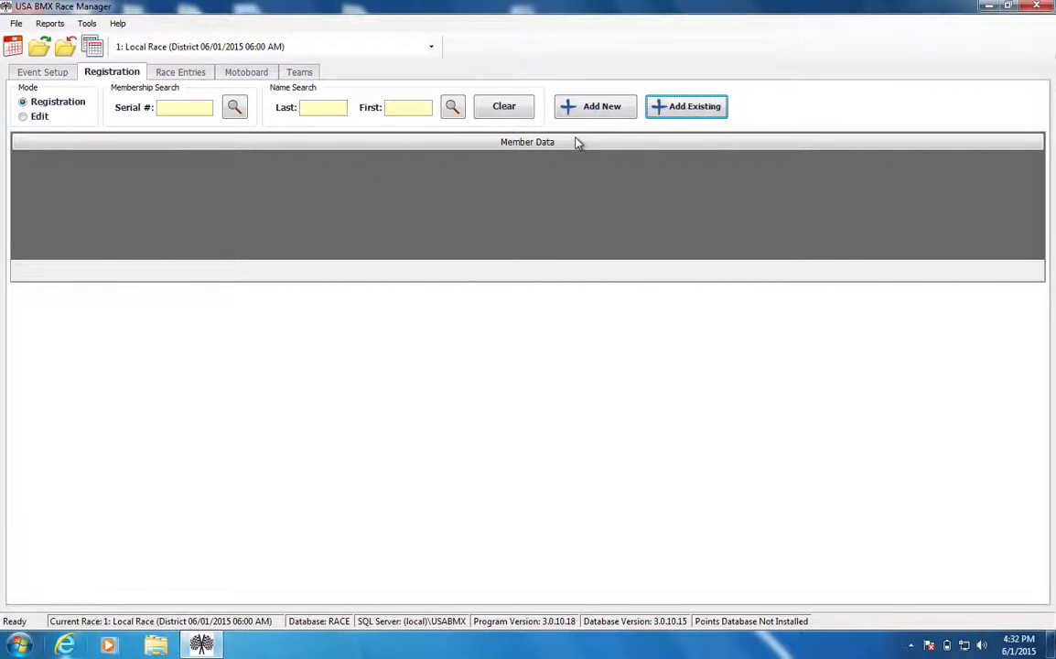
Start a new member record and fill in the member's first name, last name and street address.
click(590, 110)
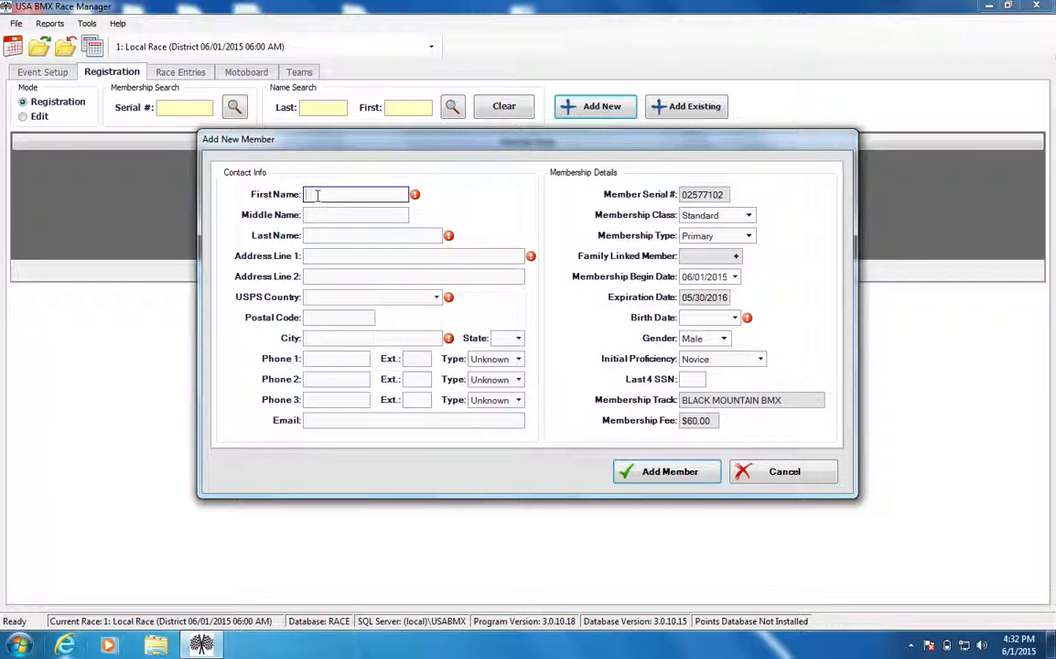
text(JUAN)
key(Tab)
key(Tab)
key(shift+Tab)
key(shift+Tab)
key(BackSpace)
text(NOAH)
key(Tab)
key(Tab)
text(FOOTER)
key(Tab)
text(123 MAIN S)
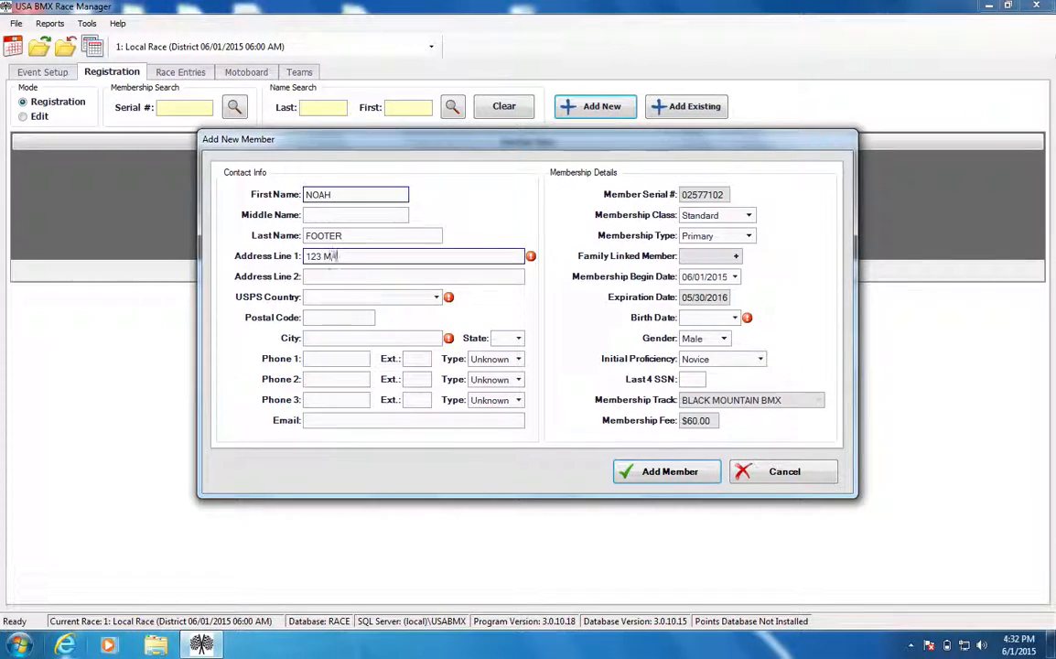
Complete the member's address by setting the country to USA, entering the city and choosing the state.
key(Tab)
key(Tab)
text(USA)
key(Tab)
key(Tab)
text(GILBERT)
key(Tab)
text(A)
key(Tab)
key(Tab)
key(Tab)
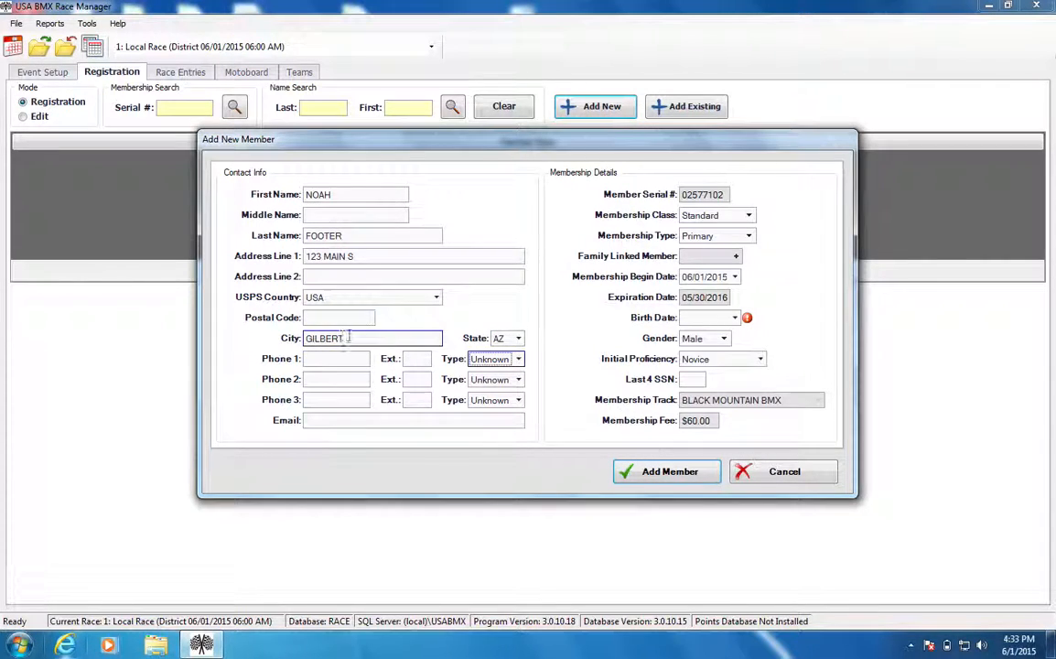
Enter the new member's birth date and set the gender to Male.
click(721, 321)
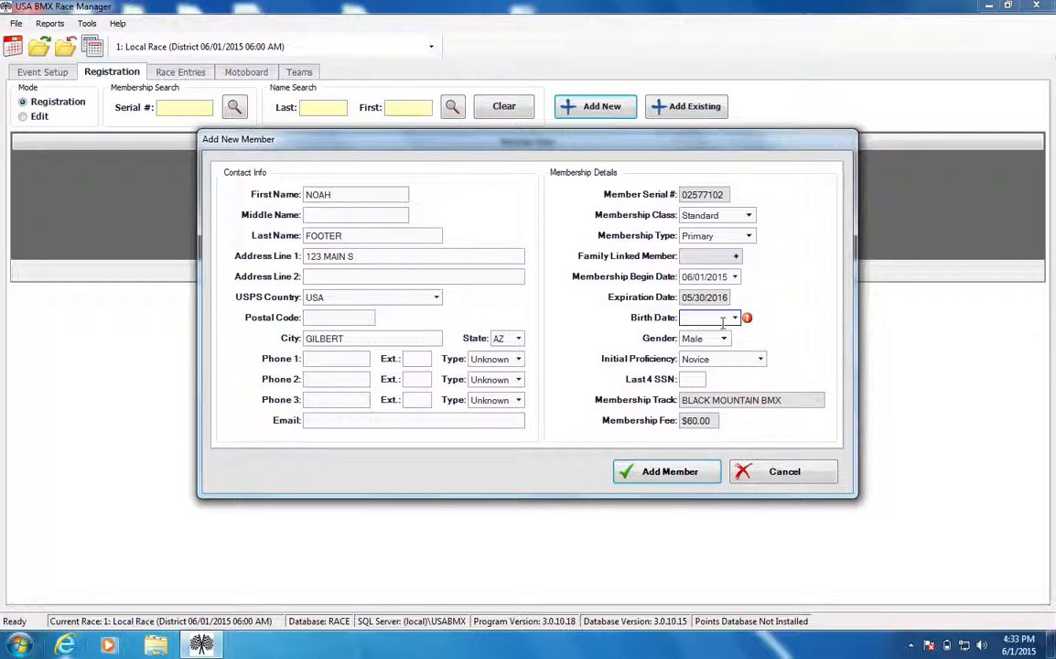
text(01/02/1990)
key(Tab)
click(722, 339)
click(722, 339)
click(722, 339)
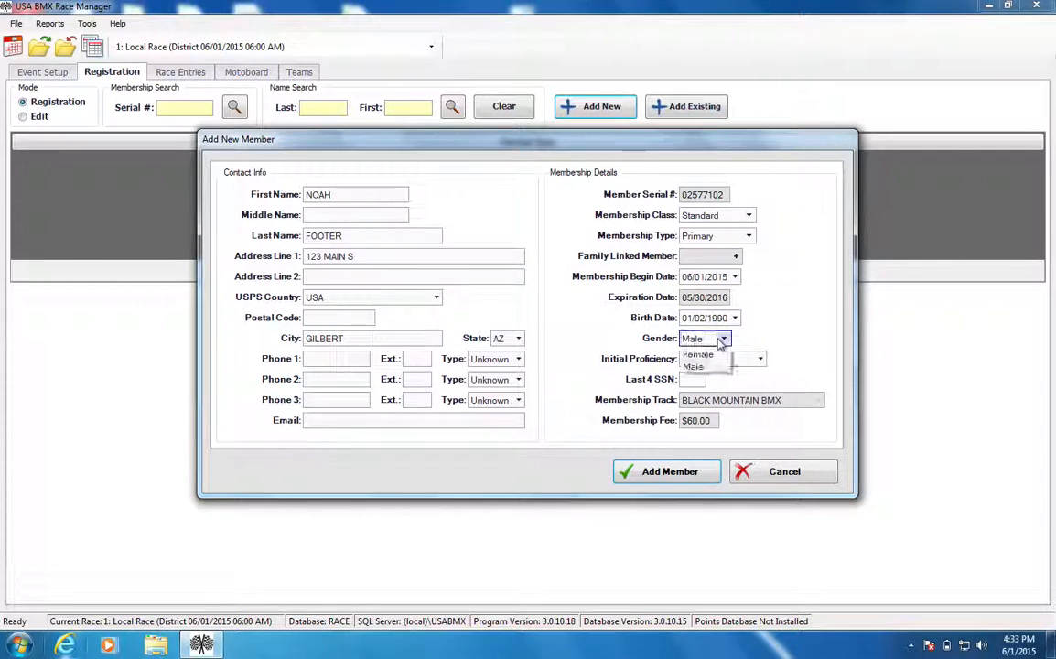
click(720, 354)
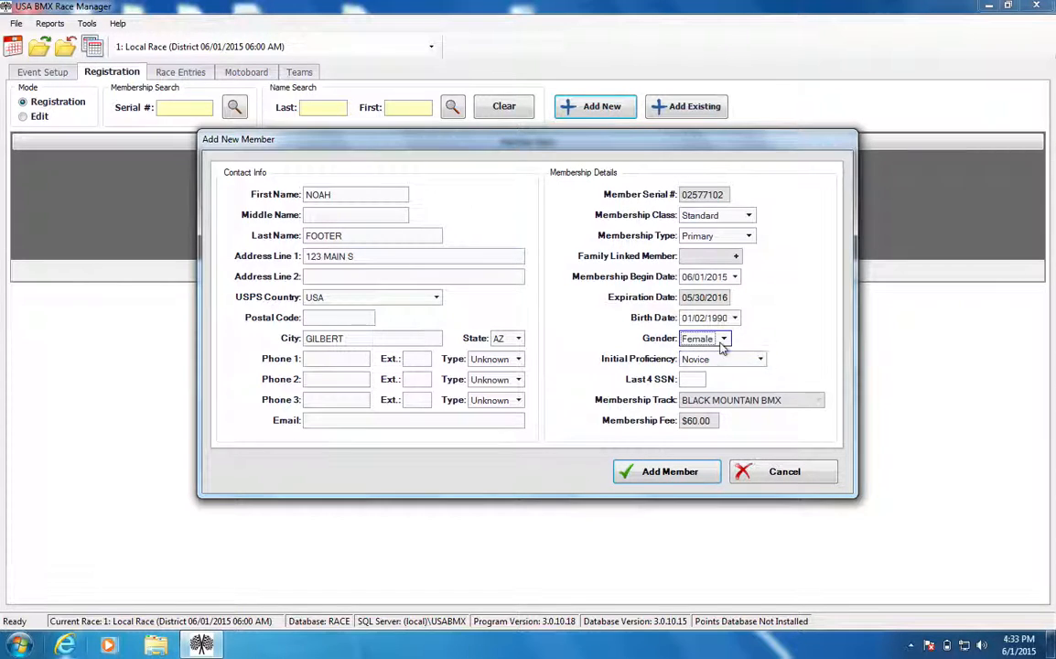
click(722, 338)
click(695, 366)
Review the available initial proficiency and membership type options, keeping Novice and Primary.
click(721, 359)
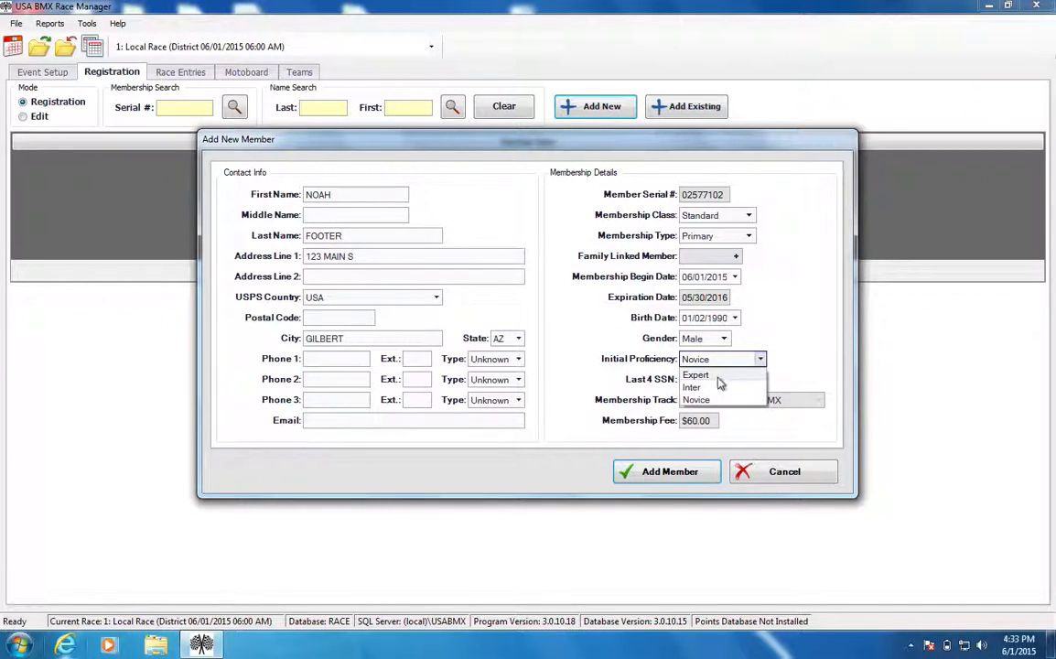
click(817, 326)
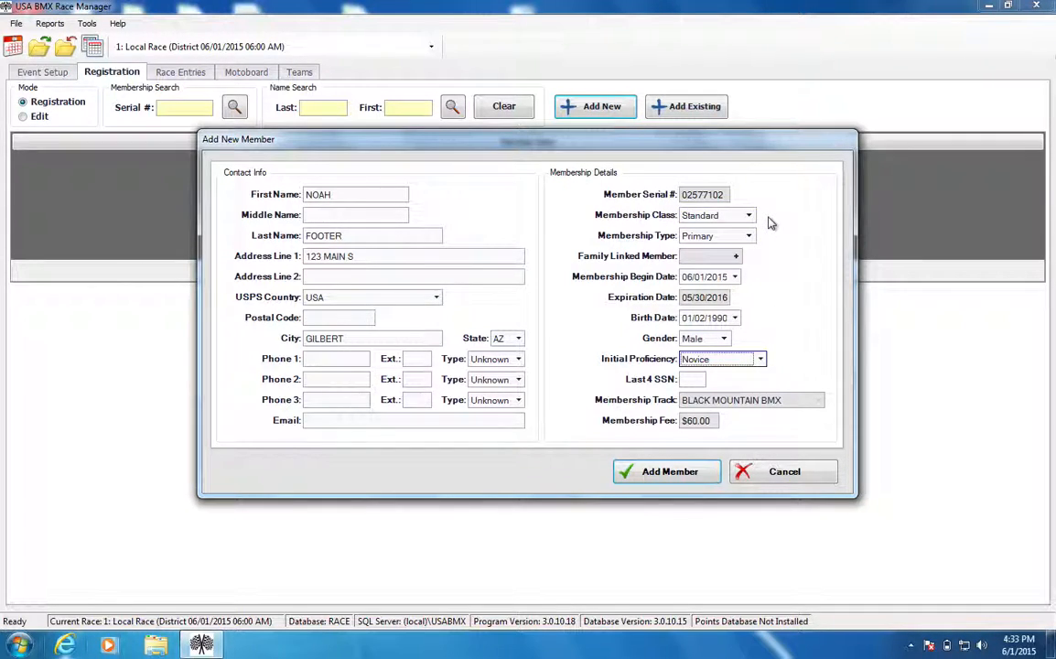
click(749, 236)
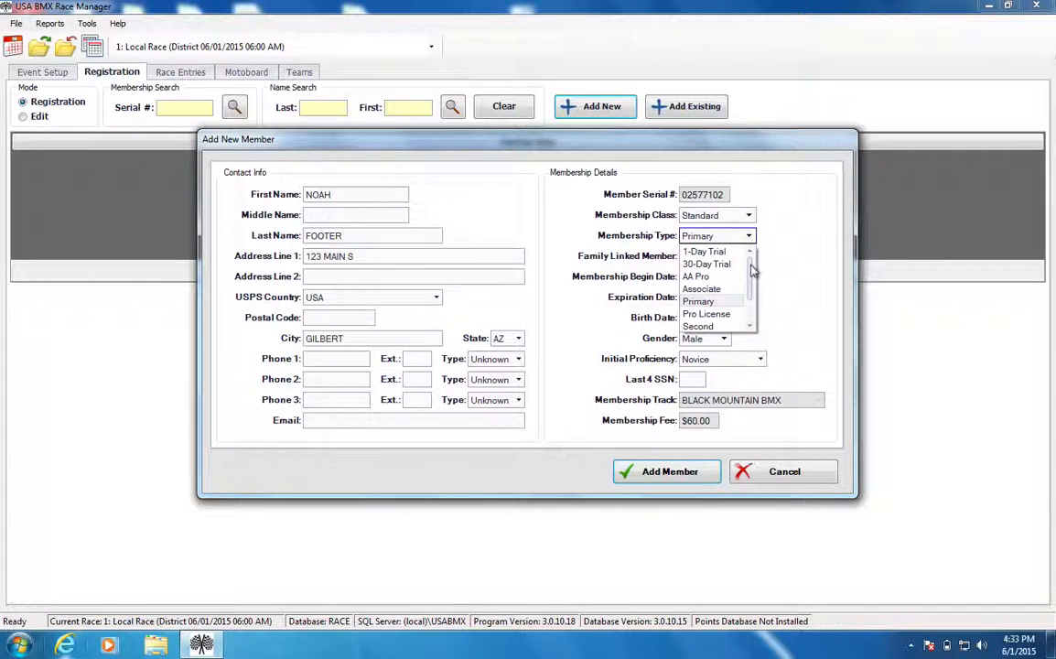
drag(751, 268, 748, 315)
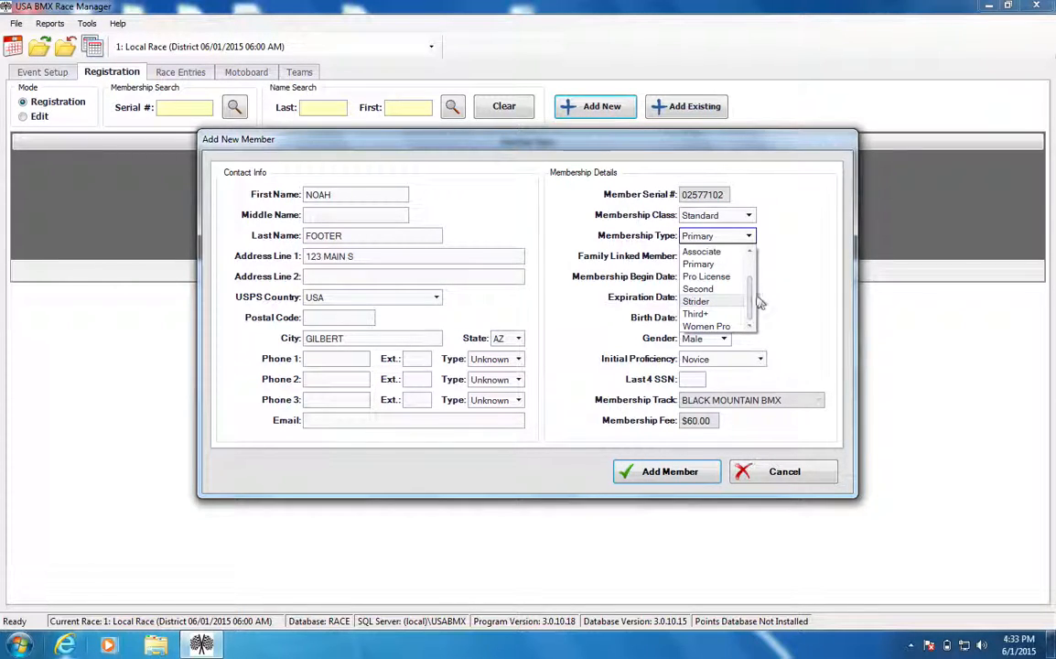
click(728, 266)
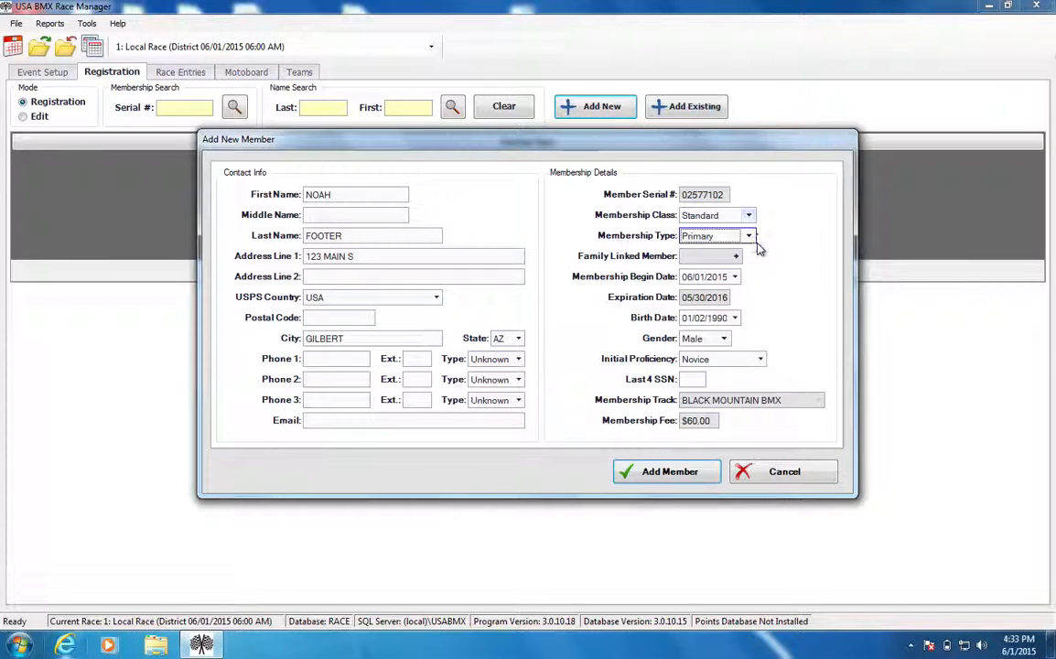
click(749, 237)
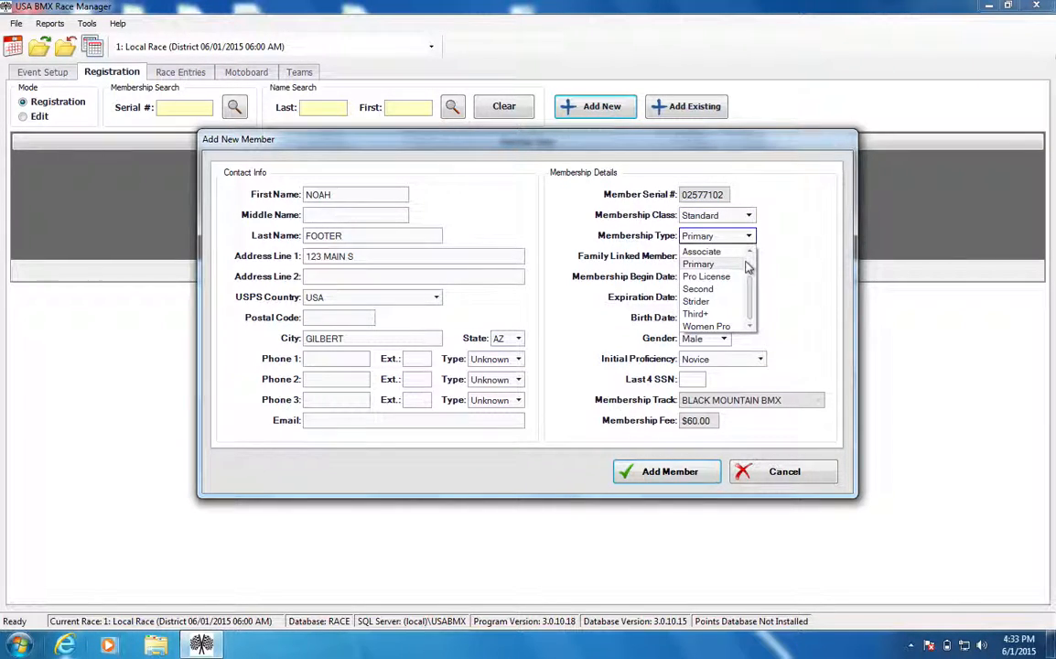
scroll(720, 261, up, 1)
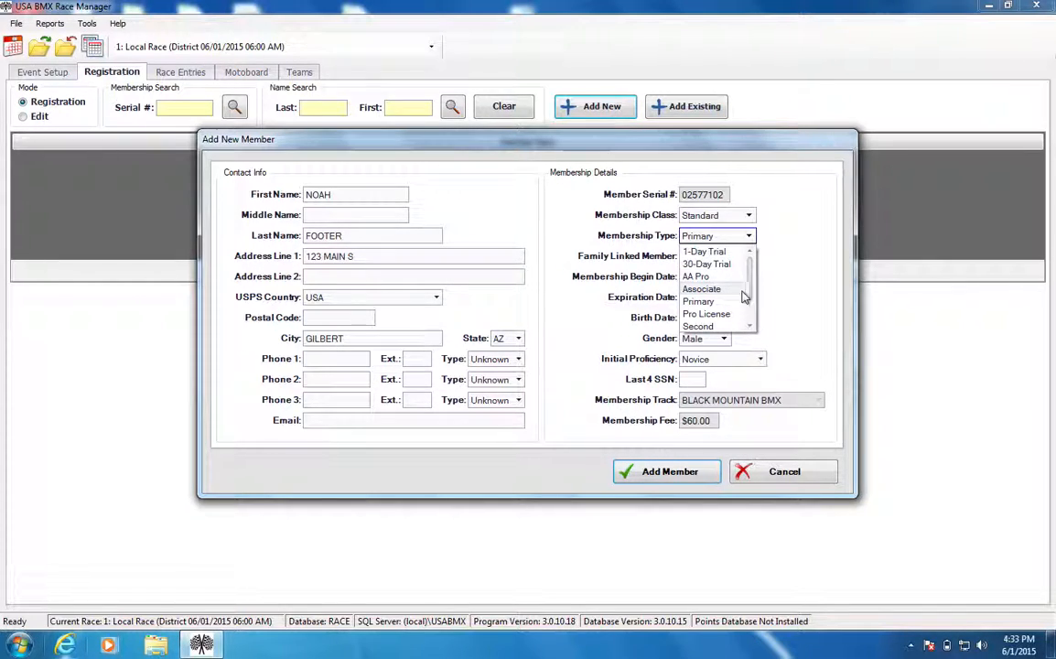
drag(750, 294, 749, 312)
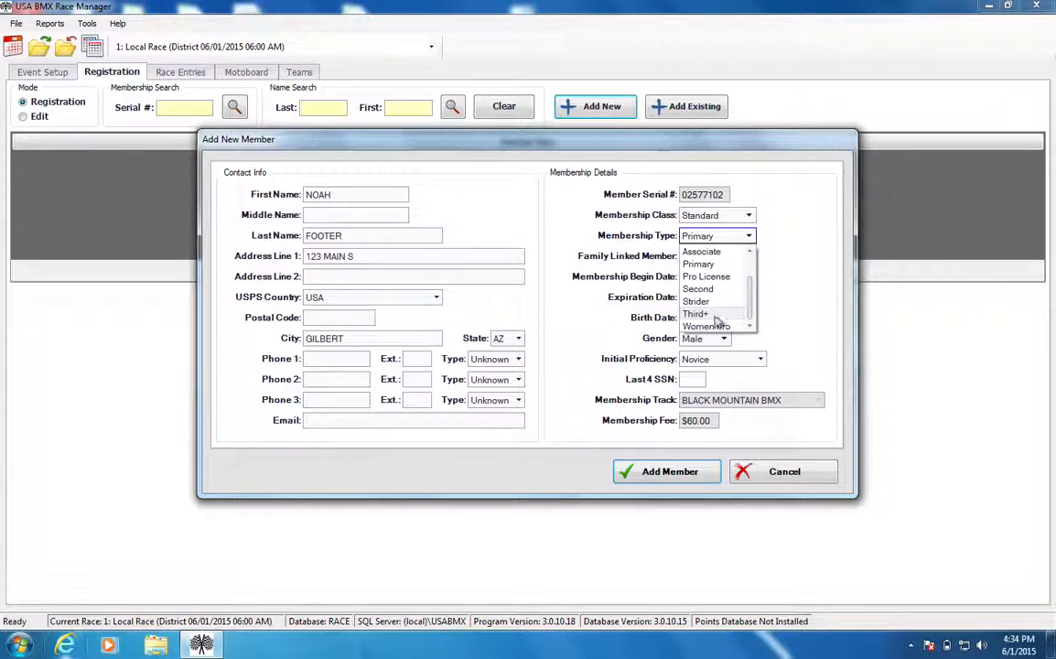
click(771, 260)
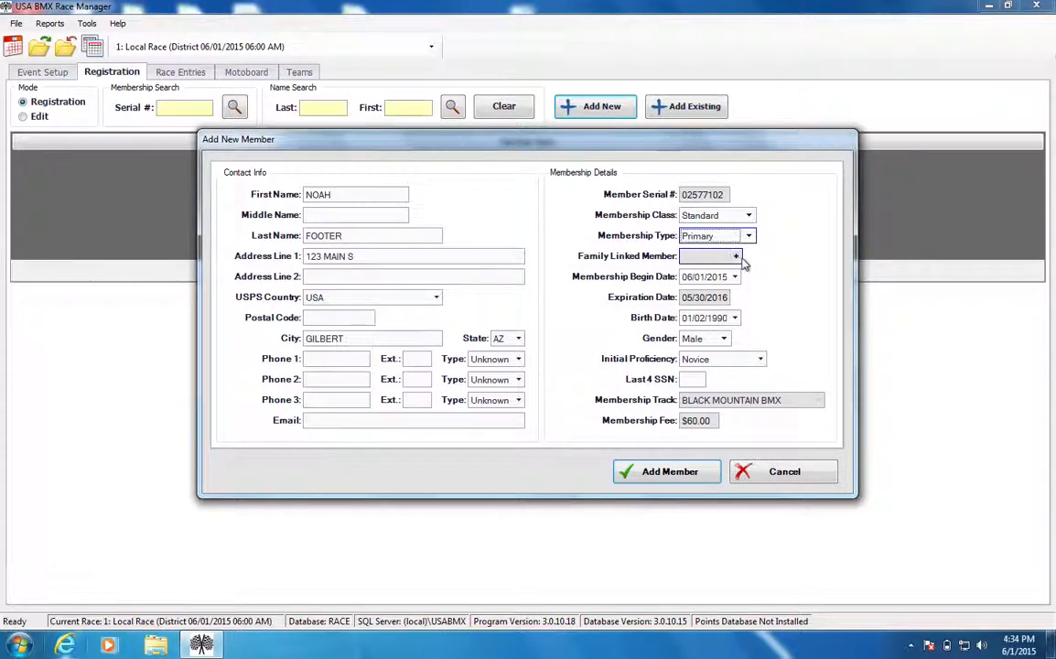
Try the Second membership type and look up a family linked member, cancelling the lookup.
click(748, 236)
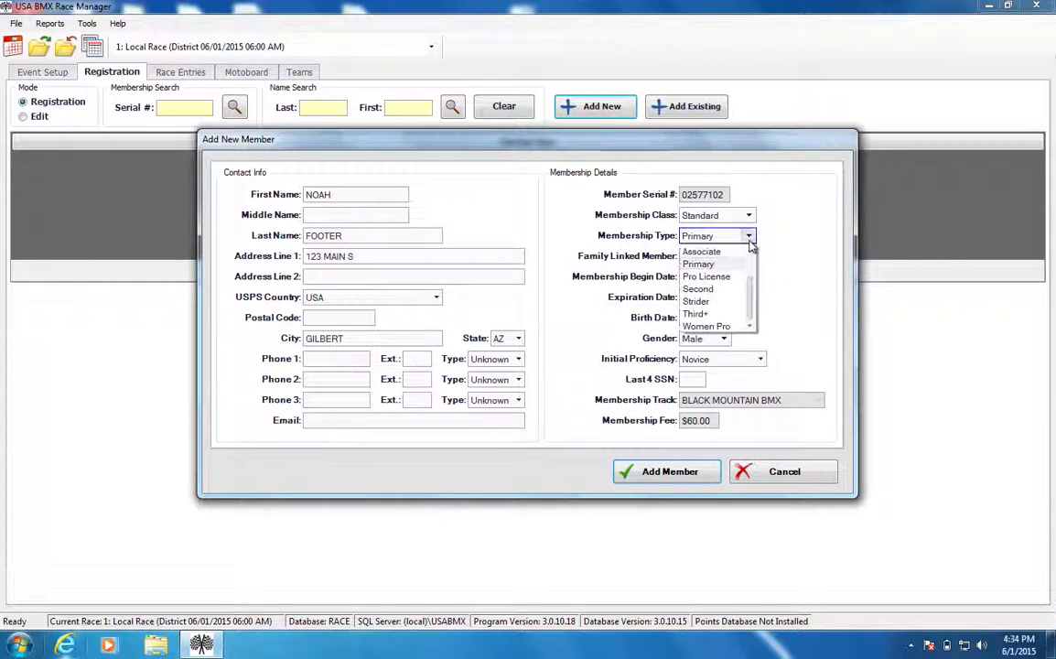
click(712, 289)
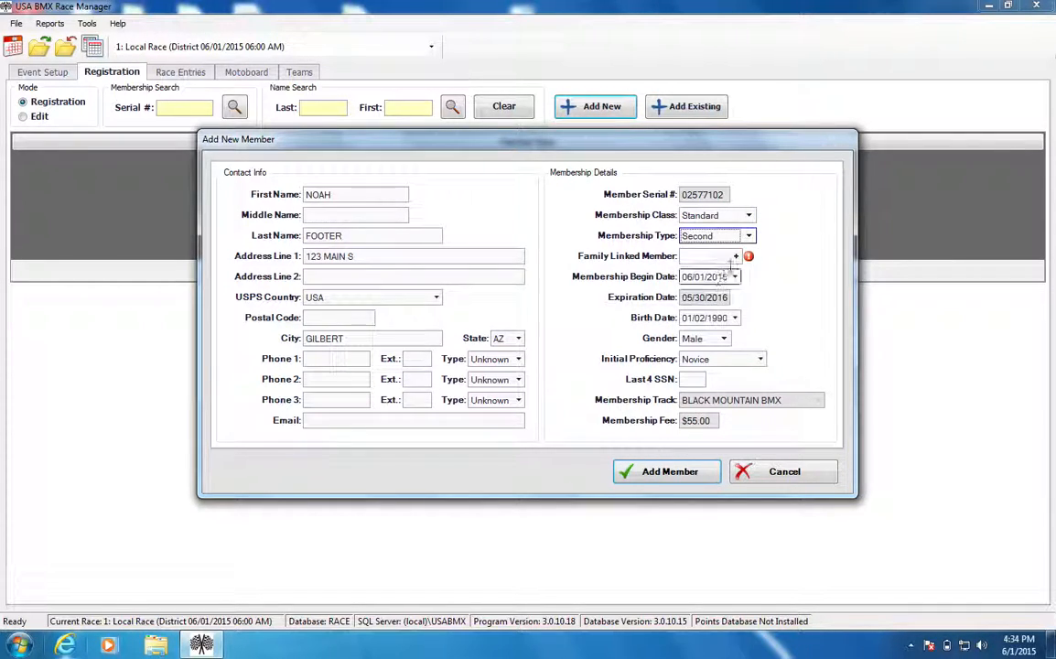
click(739, 256)
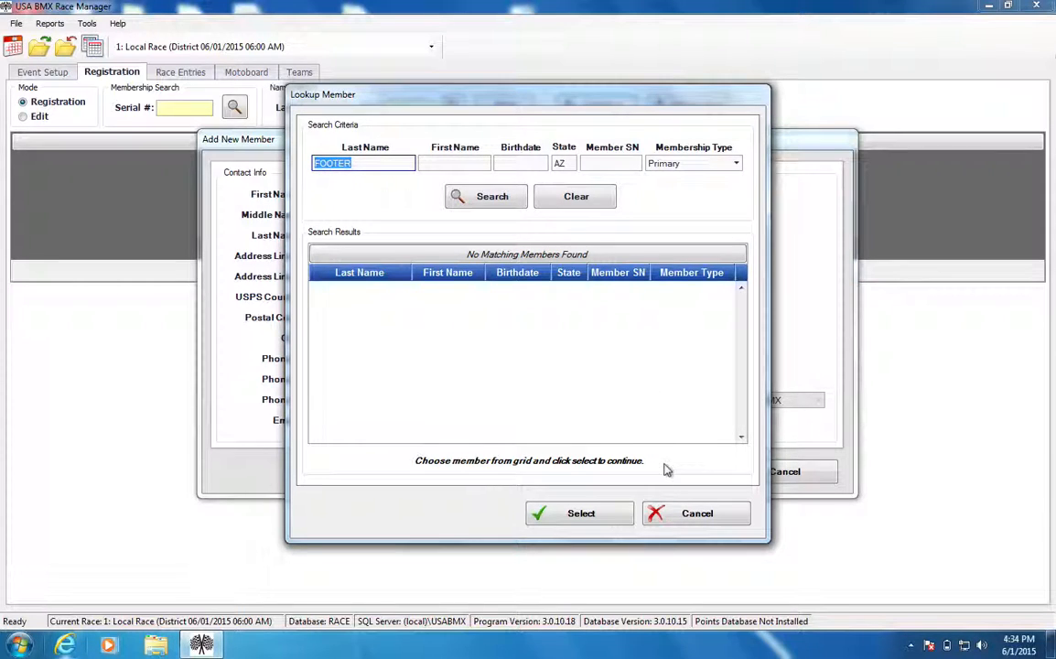
click(668, 514)
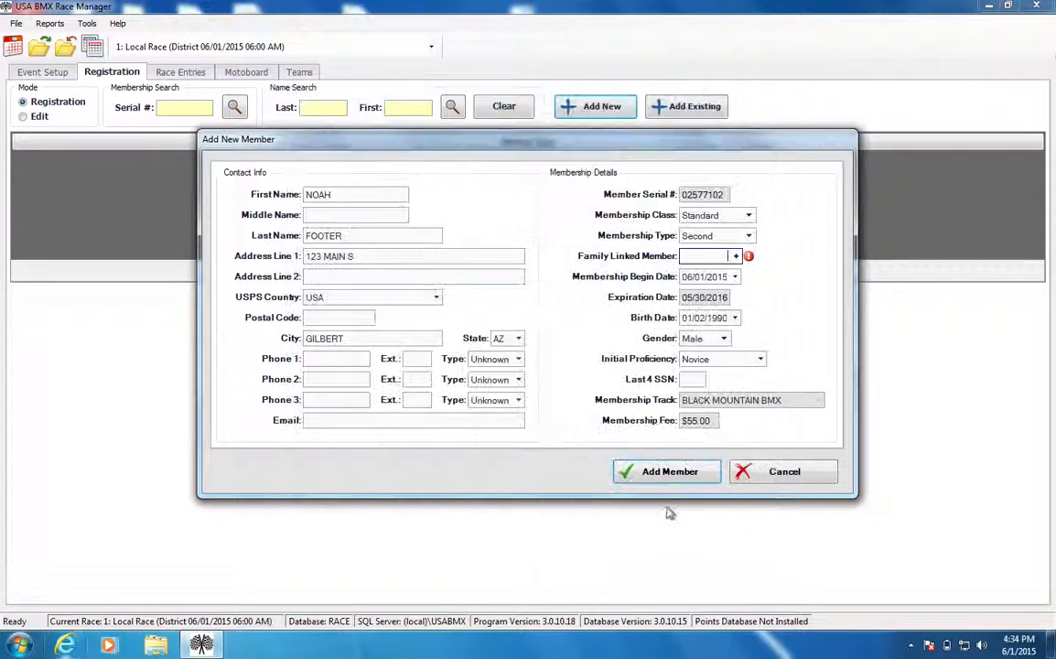
click(735, 257)
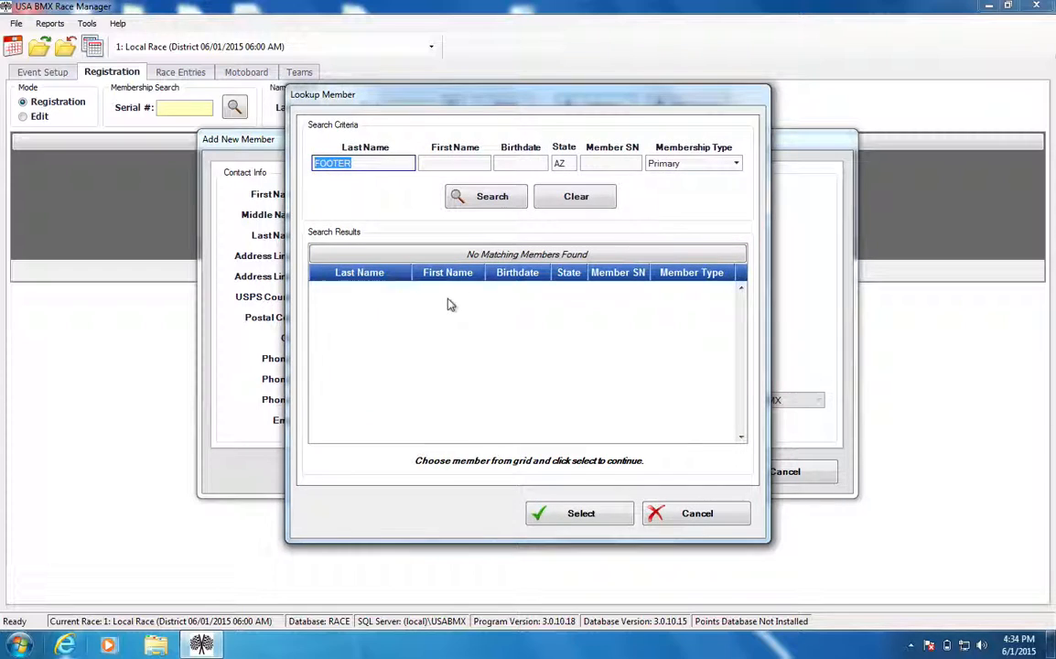
click(654, 512)
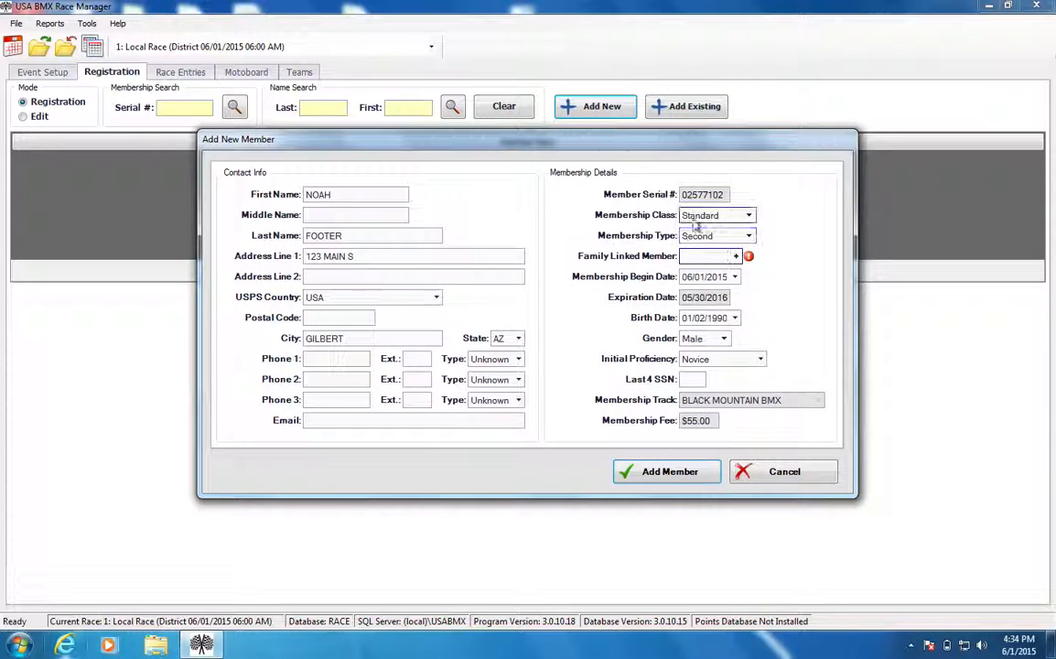
Keep the gender as Male, set the membership type to Primary and add the new member.
click(718, 339)
click(692, 366)
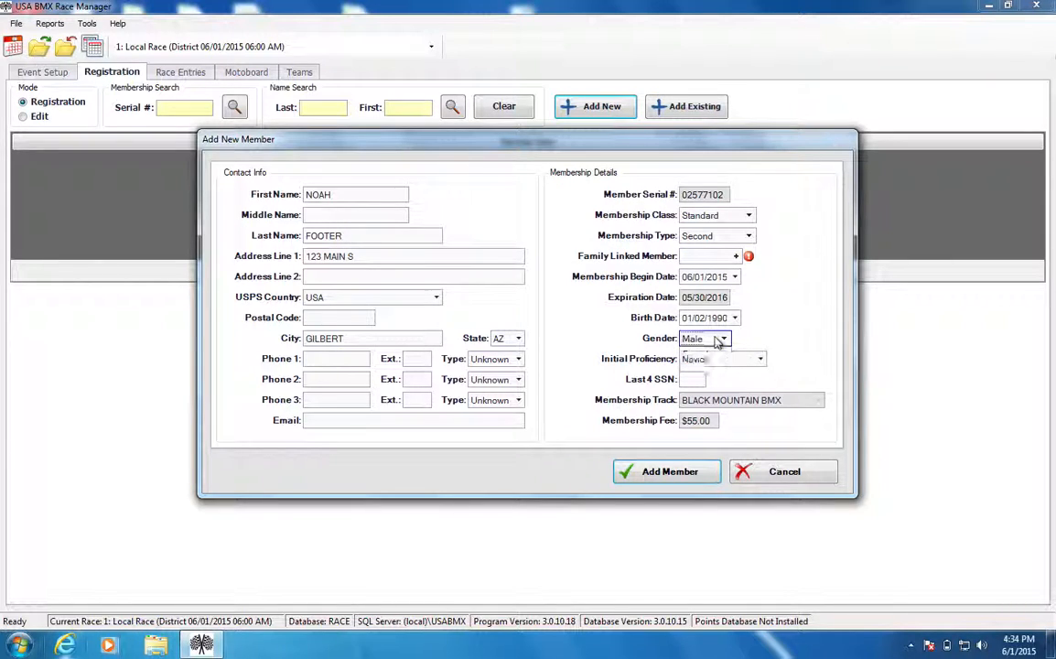
click(690, 380)
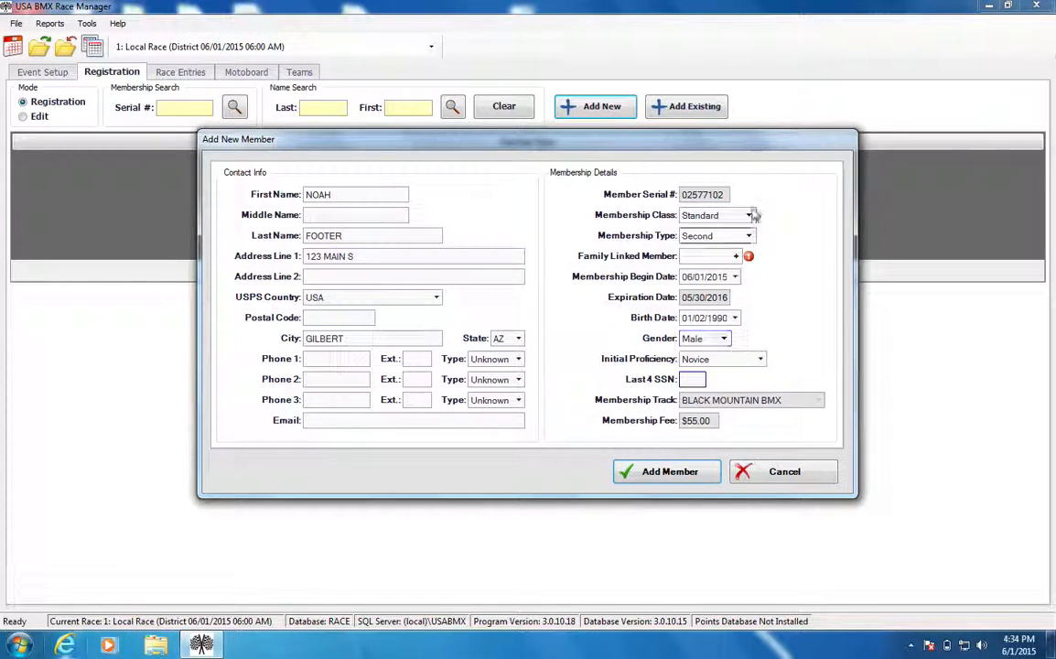
click(741, 239)
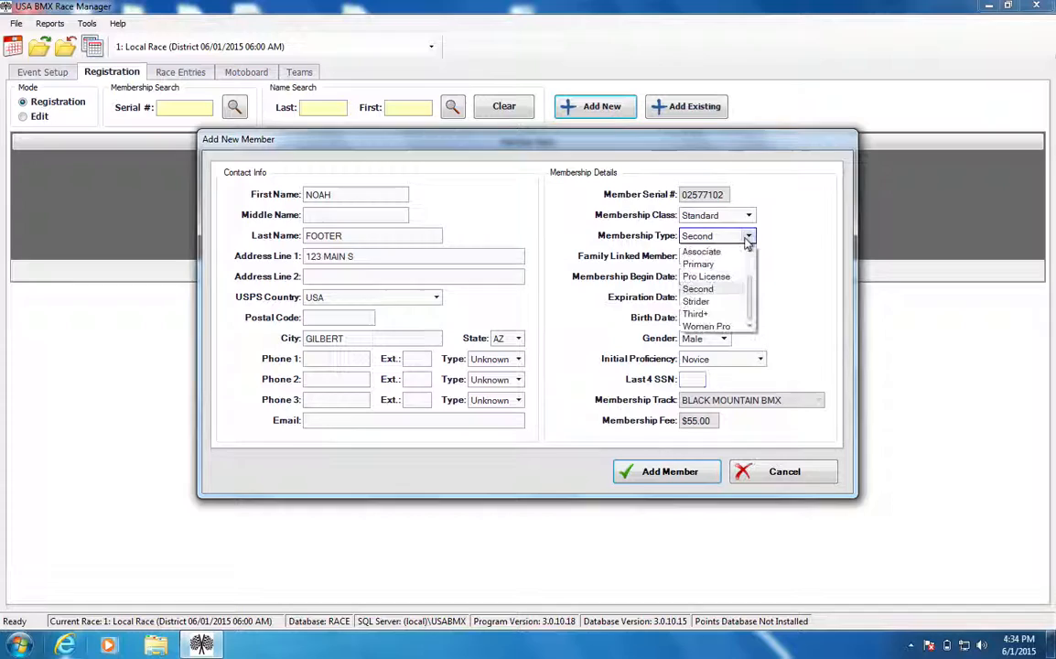
click(714, 265)
click(679, 474)
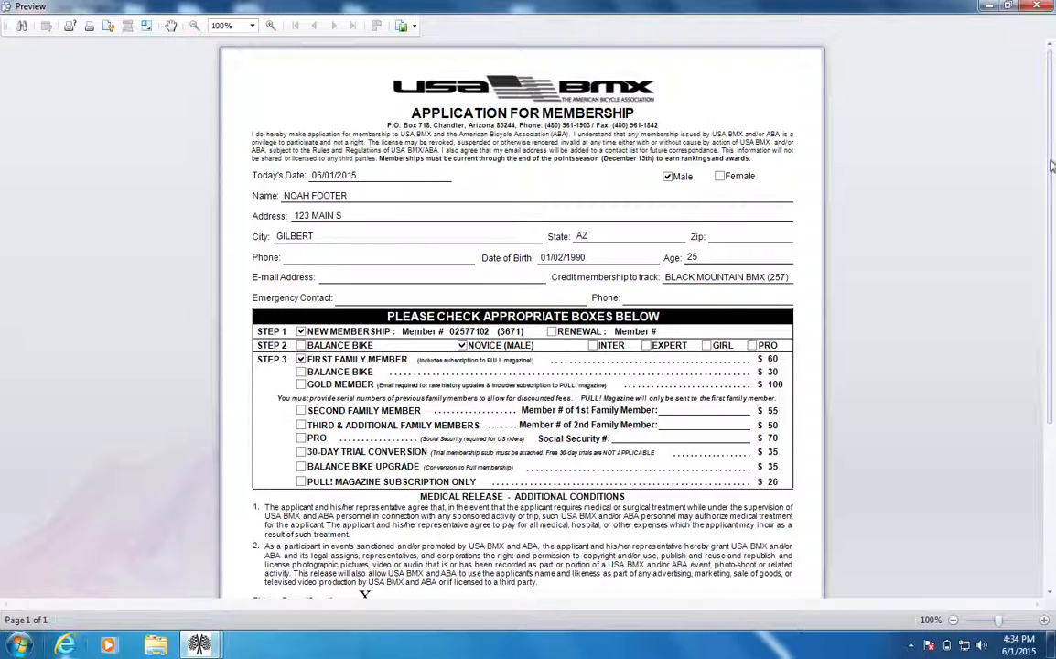
Review the new member's filled-in membership application down to the temporary membership card, and close the preview.
drag(1050, 165, 1035, 346)
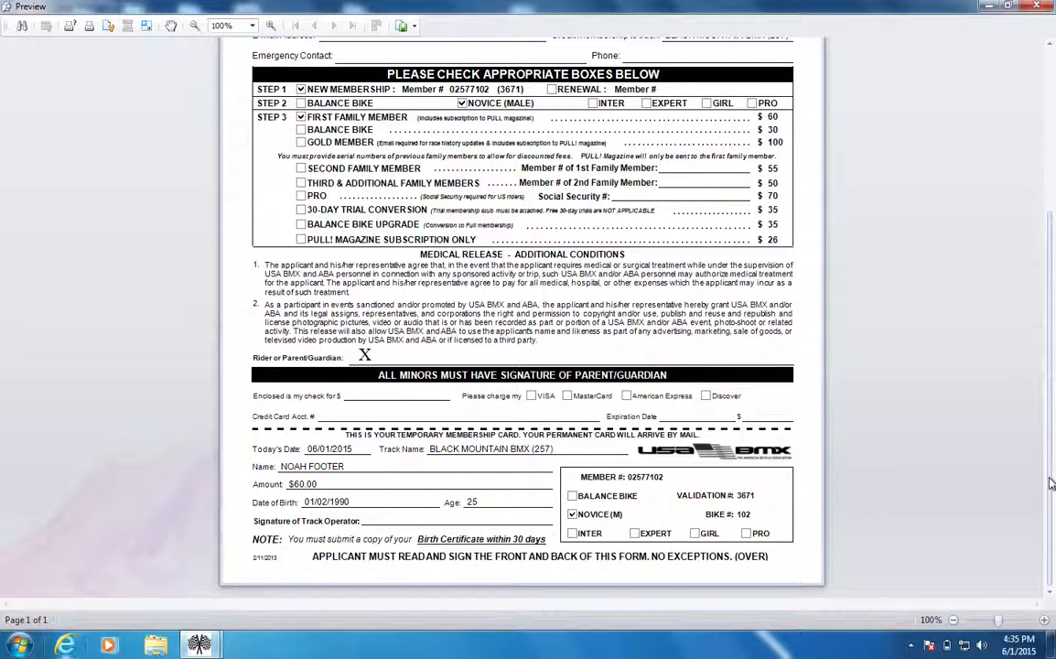
scroll(1050, 483, up, 5)
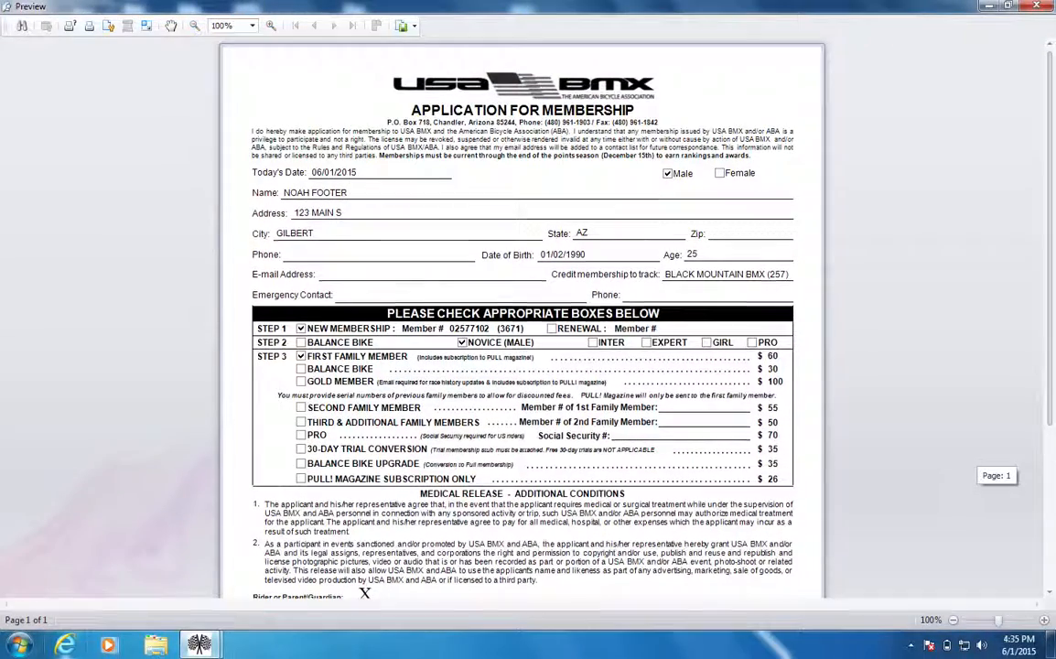
drag(1054, 302, 1052, 338)
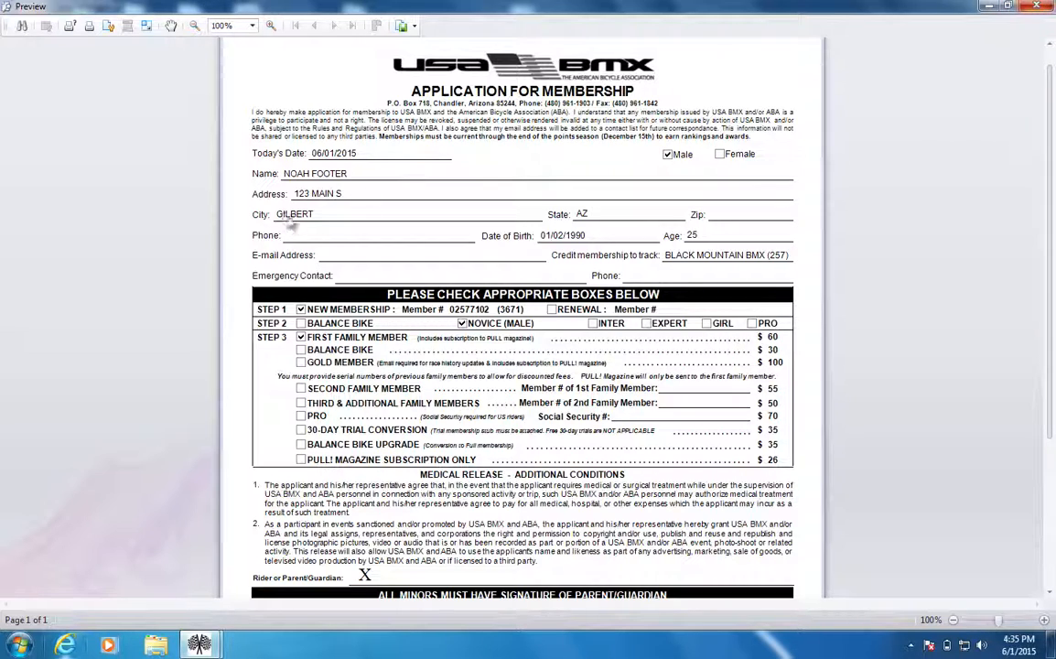
click(1036, 7)
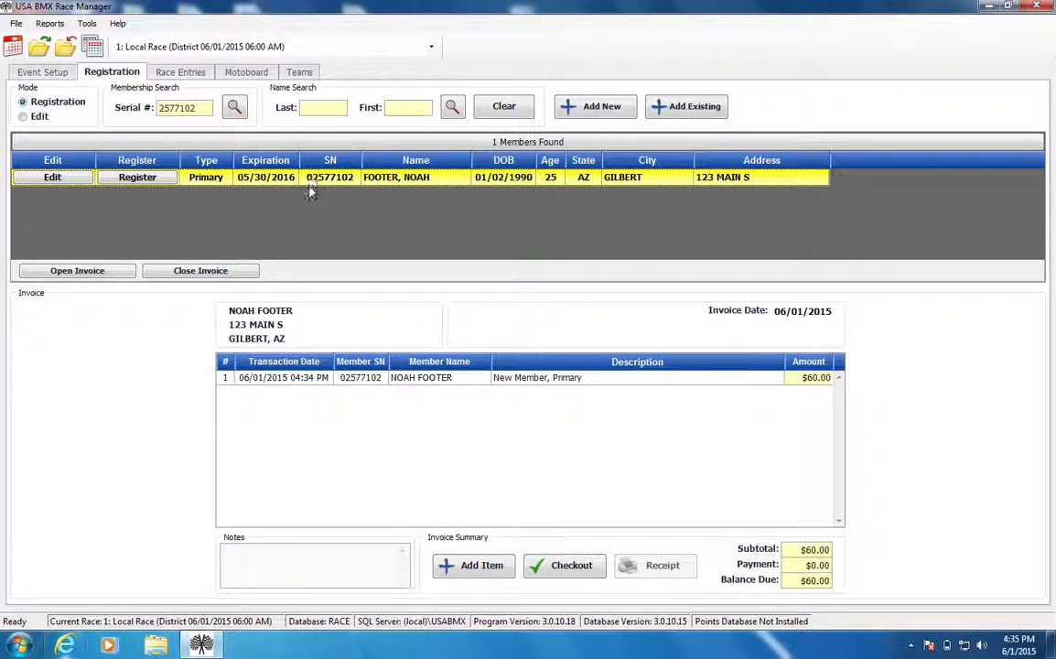
Check the member serial number assigned on a blank new-member form, reopening and cancelling the form each time.
click(579, 110)
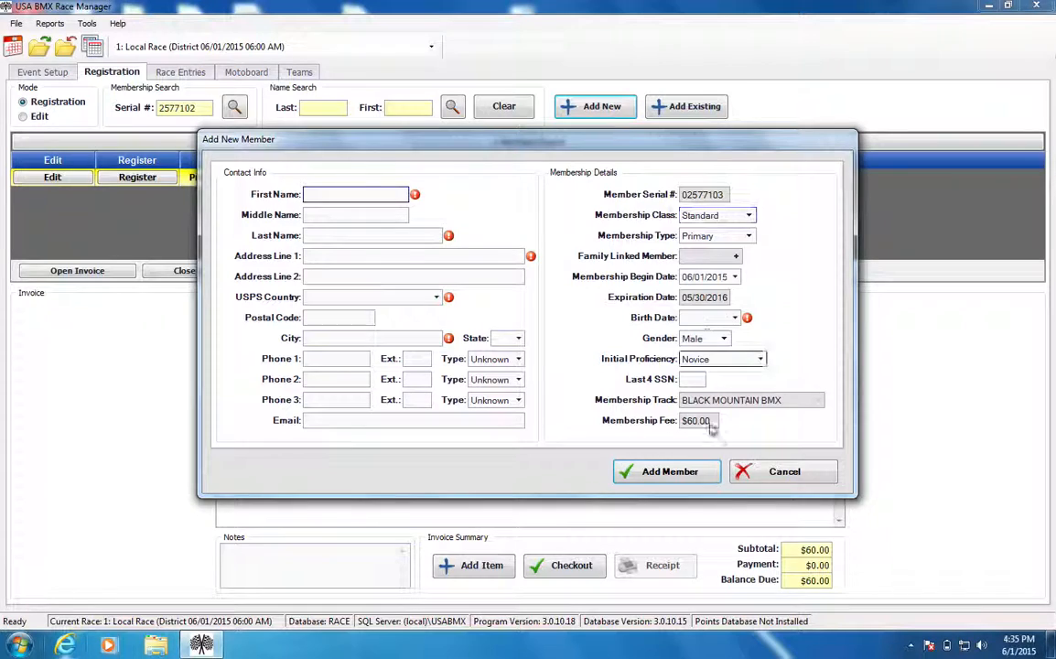
click(752, 471)
click(613, 109)
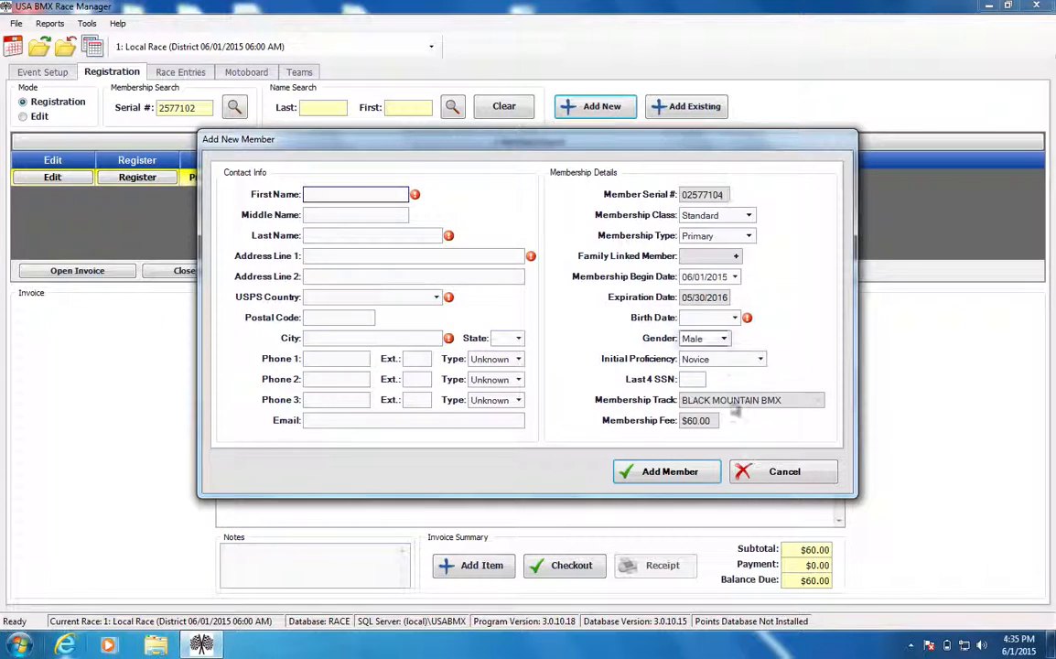
click(752, 471)
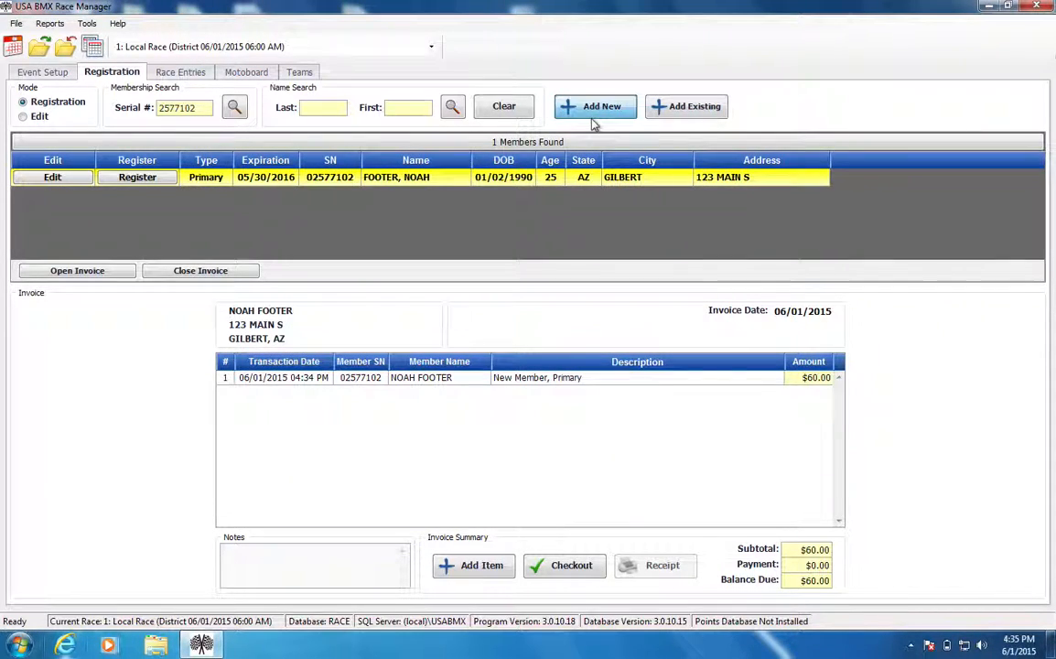
click(595, 107)
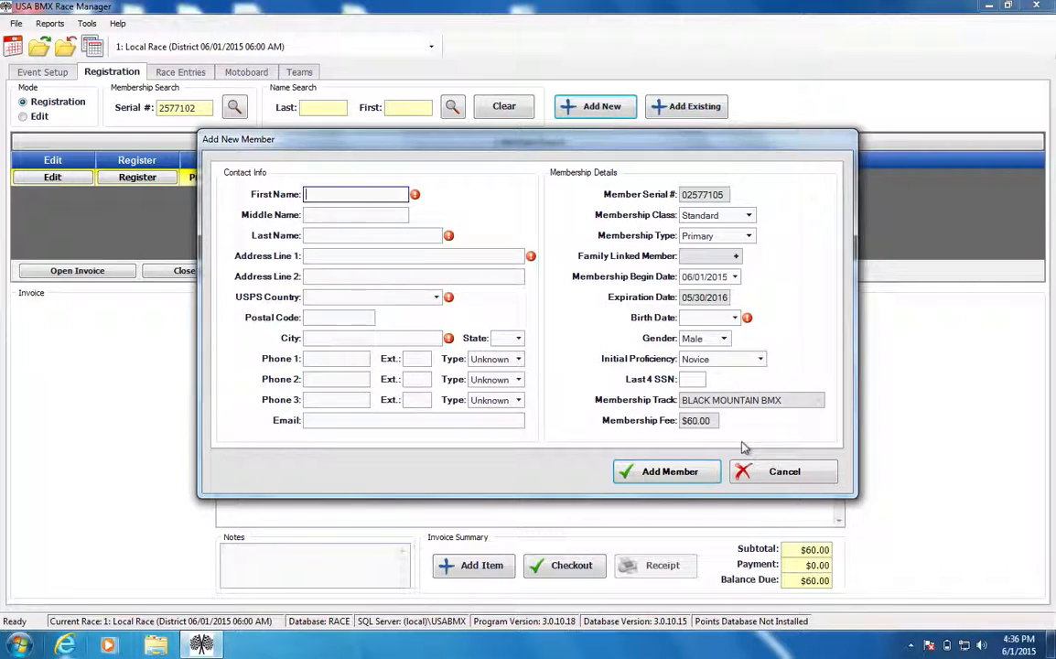
click(739, 470)
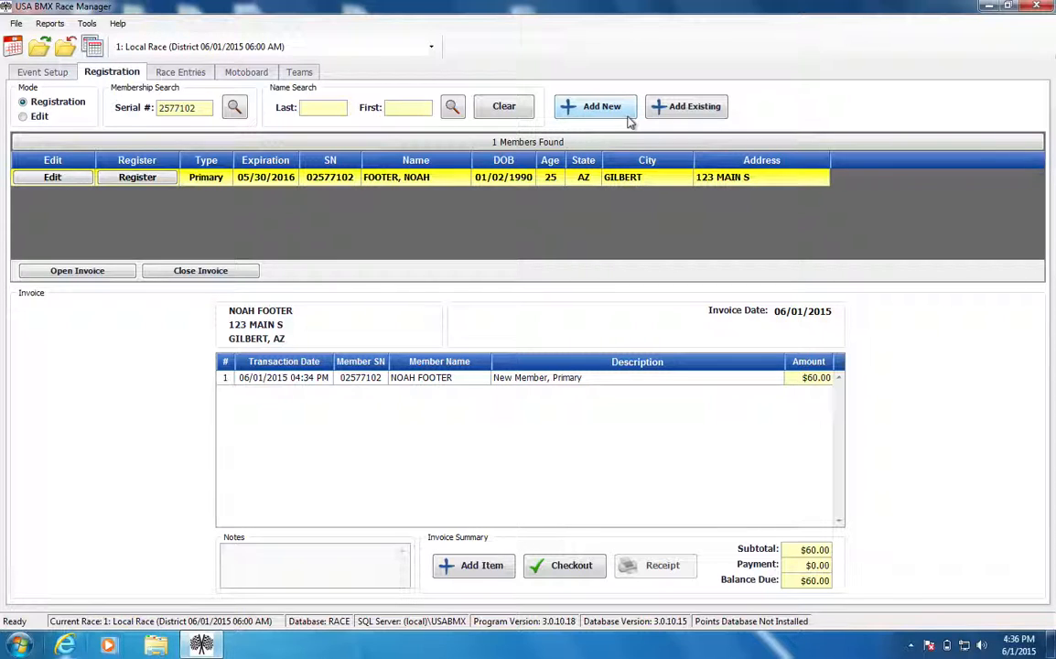
Examine the serial number and validation code fields for adding an existing member, cancelling without entering anything.
click(675, 114)
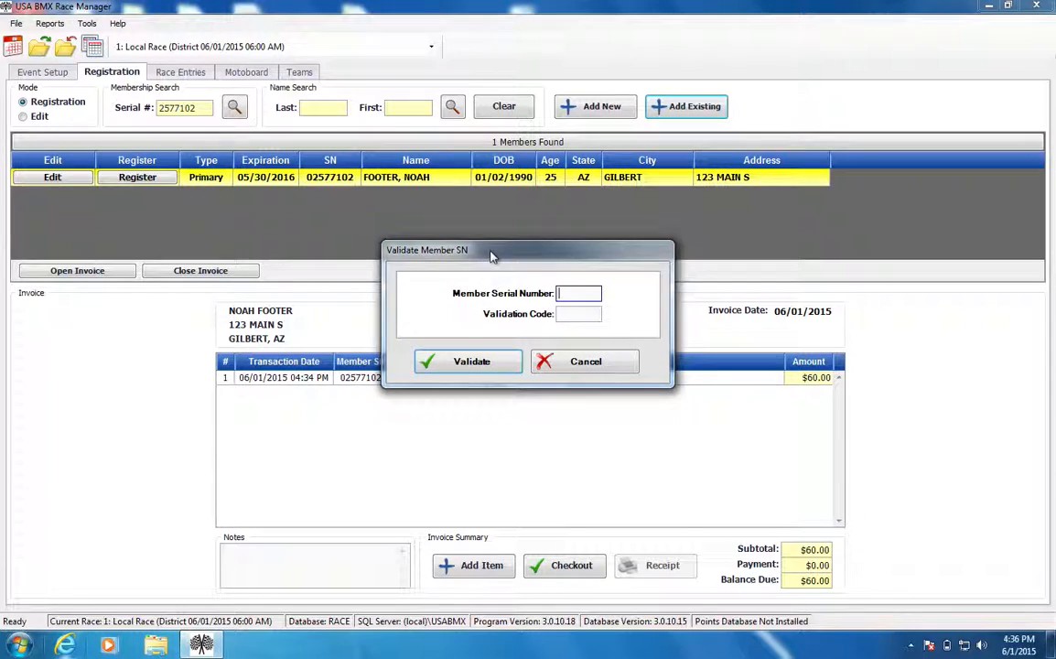
drag(490, 257, 208, 328)
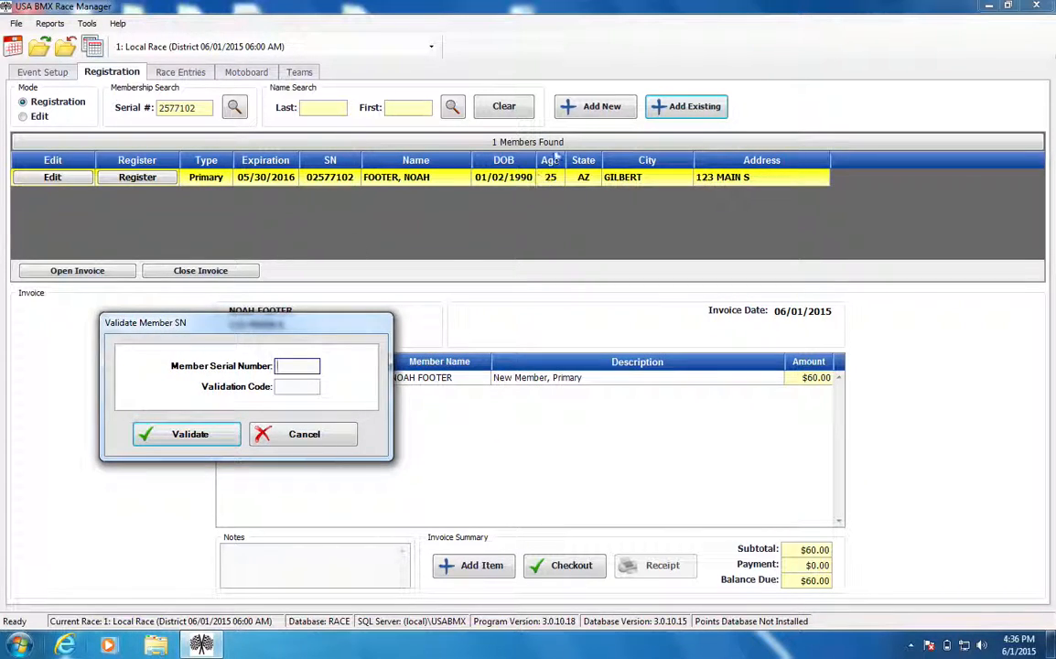
click(315, 386)
click(295, 365)
click(278, 436)
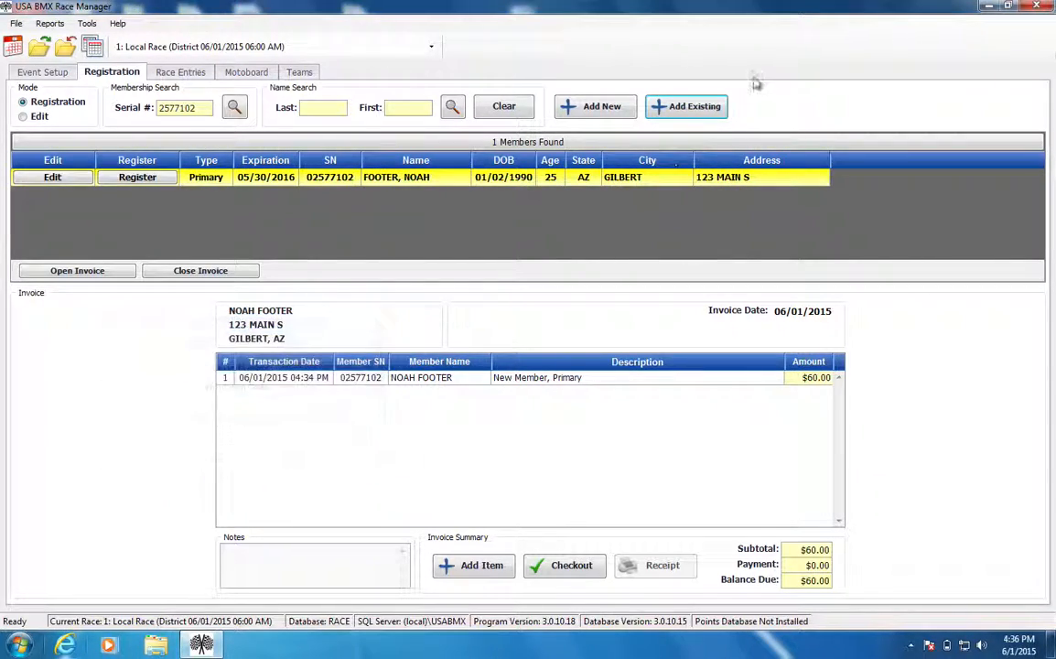
click(684, 109)
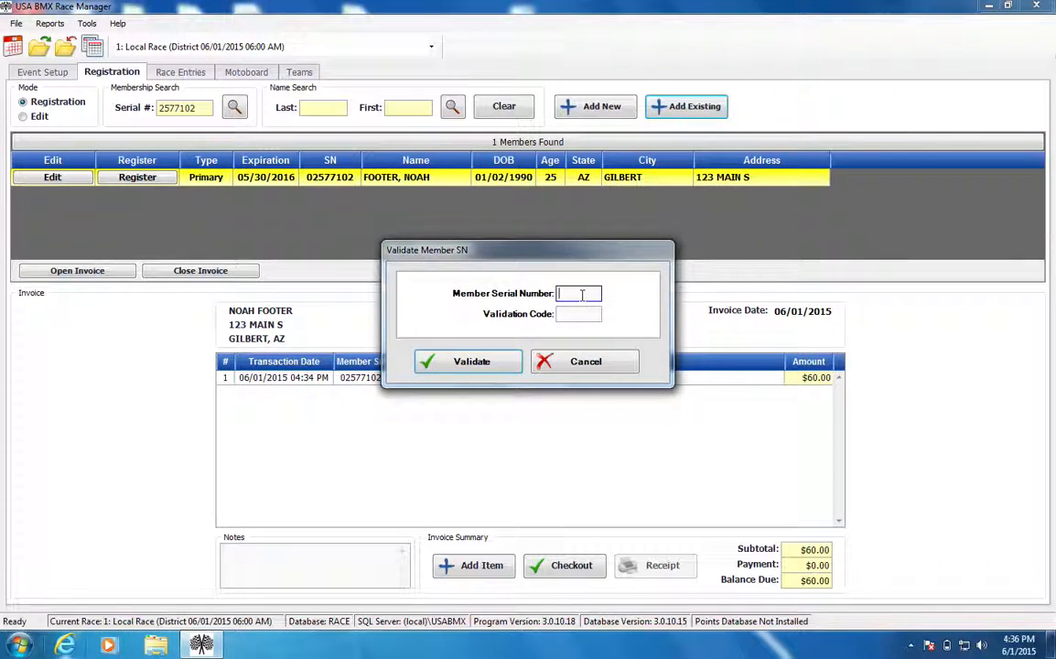
click(548, 360)
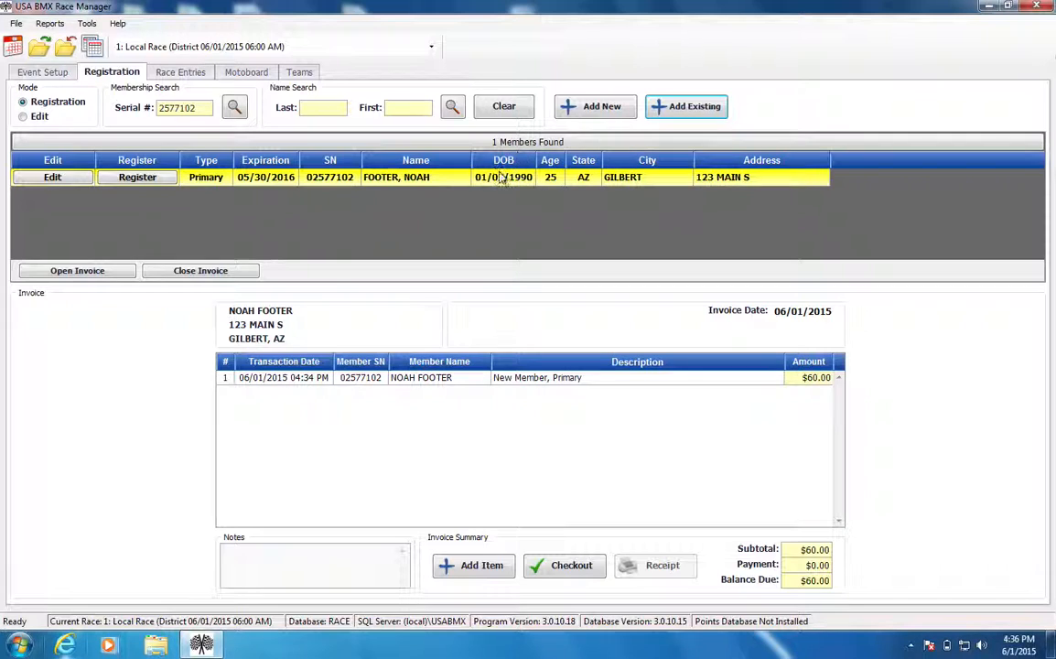
Register the new member for the Local Race in the 19-27 Nov class and check out with 70.00 in cash.
click(137, 177)
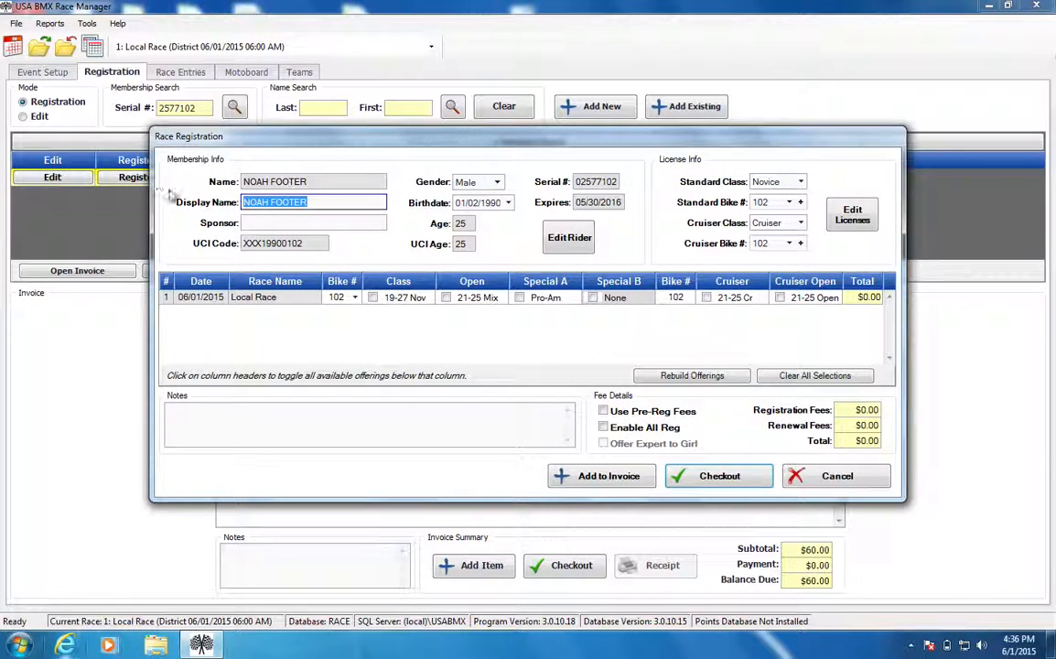
click(417, 300)
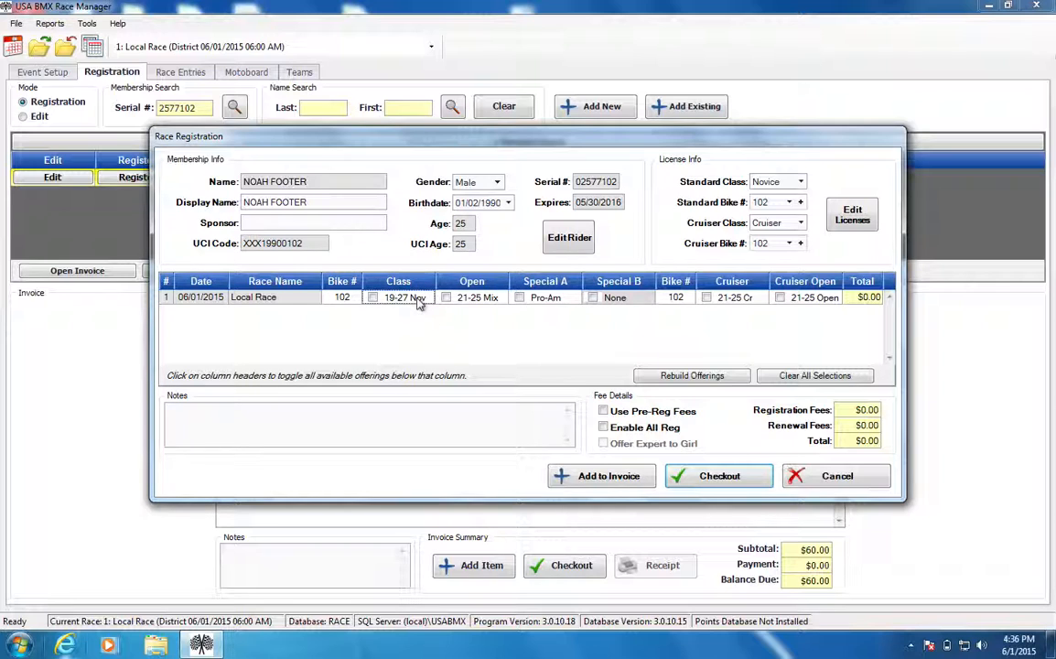
click(743, 478)
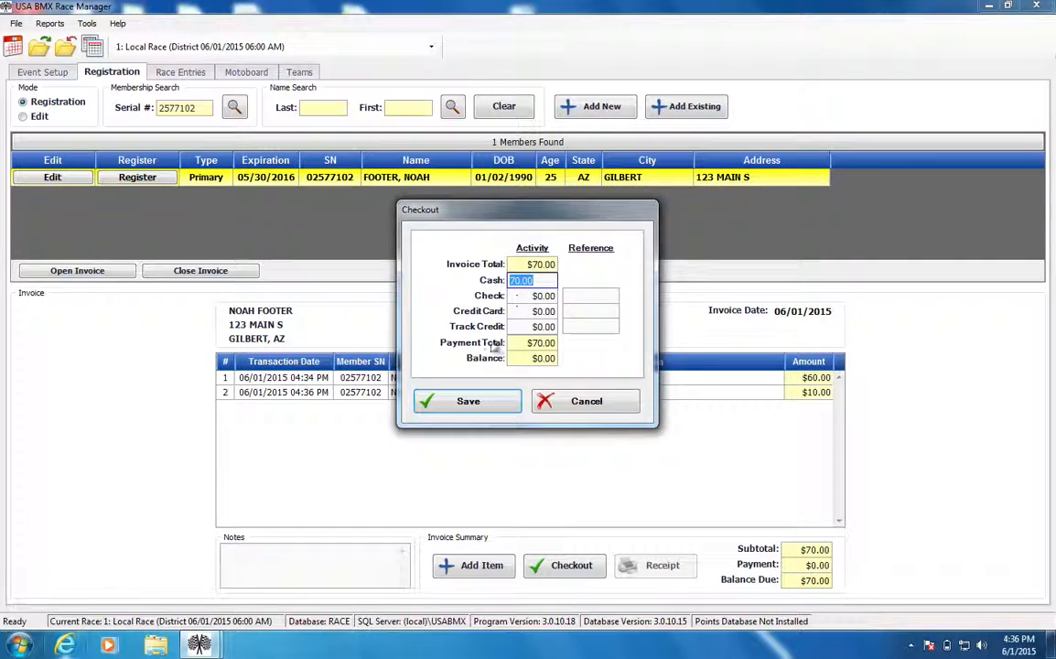
click(509, 409)
Review the race entries for the Local Race and return to registration.
click(332, 107)
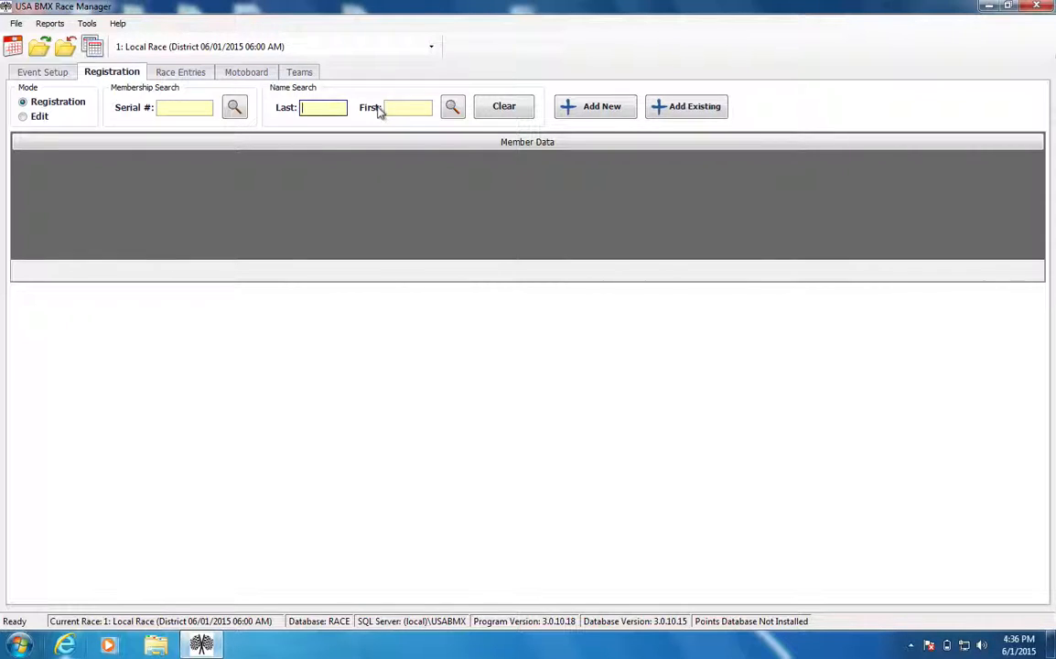
click(196, 78)
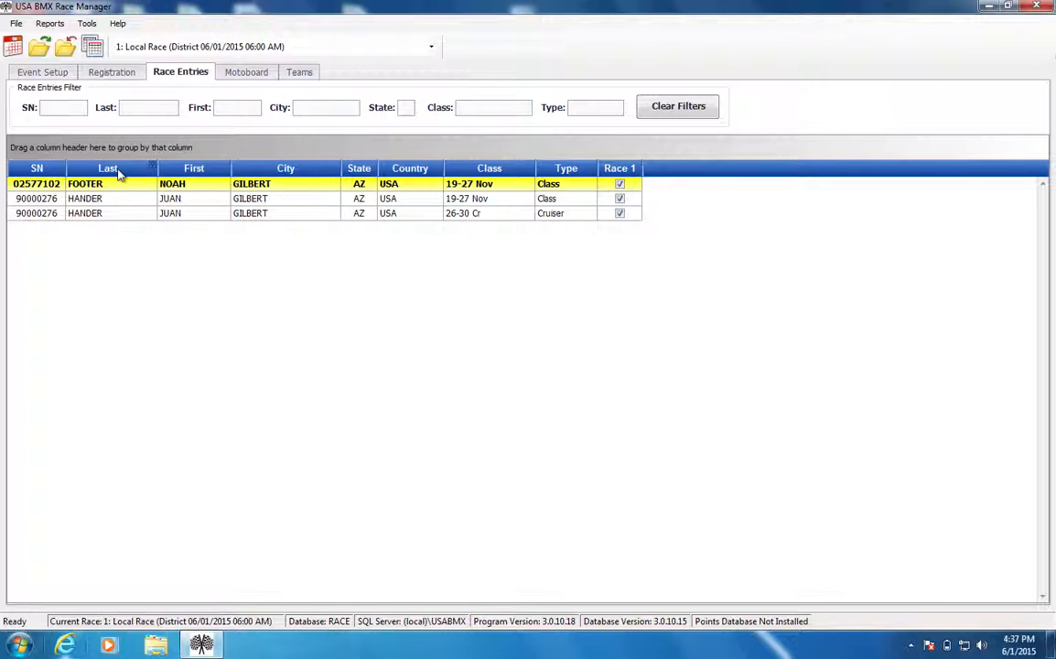
click(123, 74)
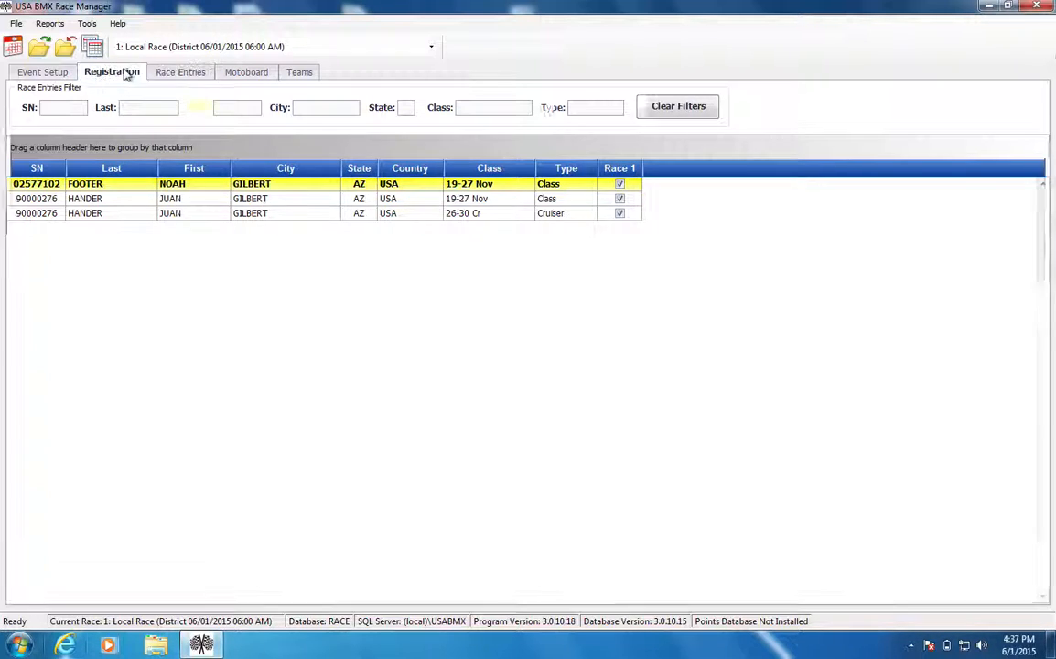
click(312, 114)
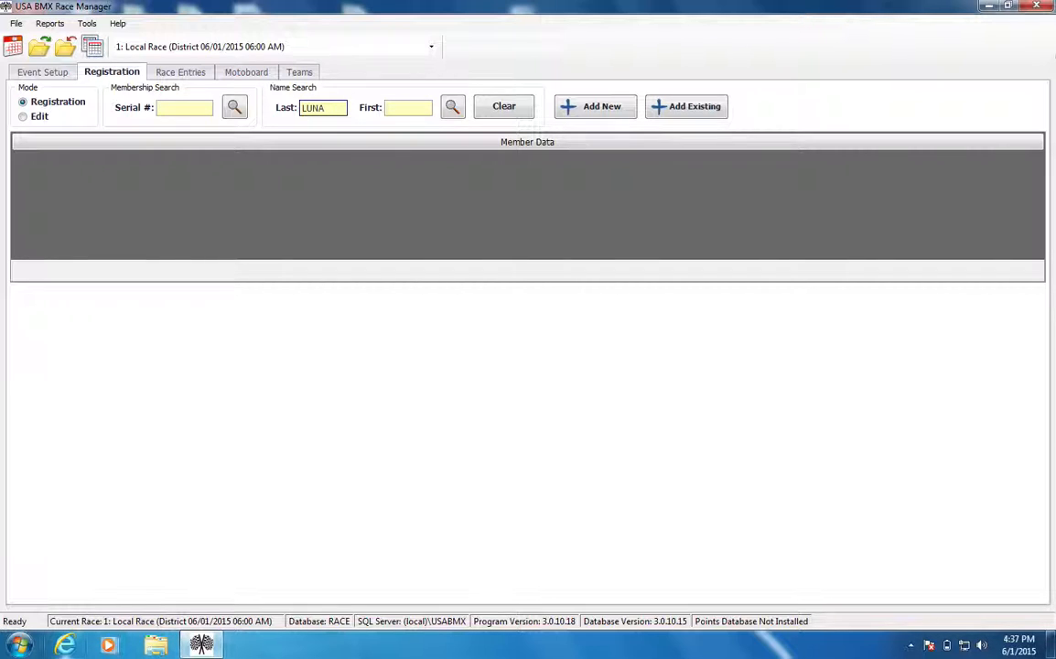
drag(335, 108, 270, 107)
key(BackSpace)
click(181, 107)
click(181, 107)
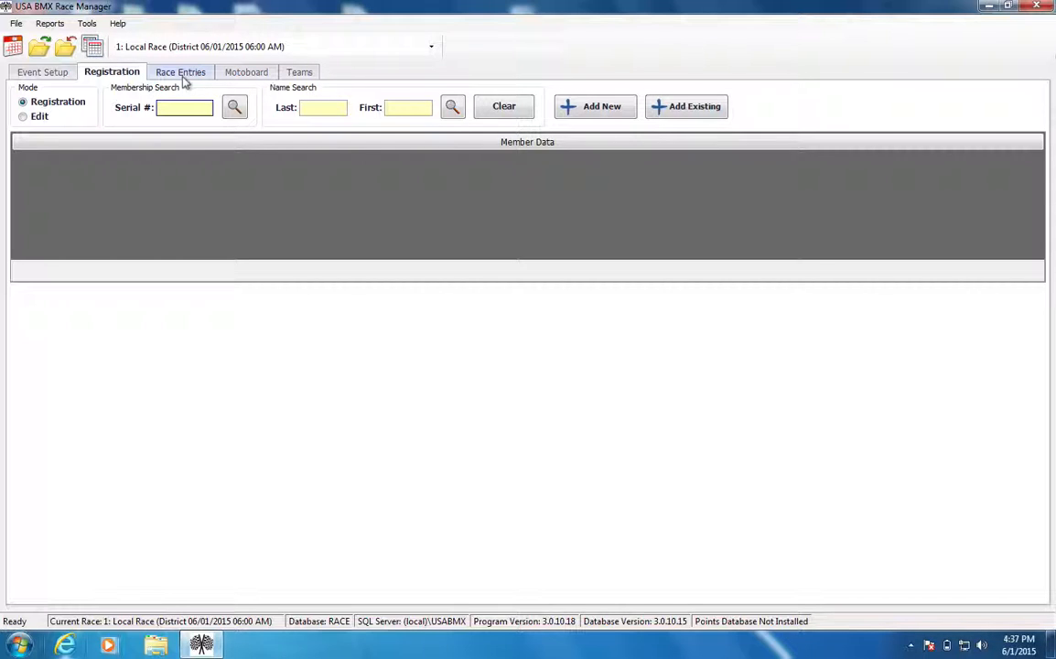
click(602, 5)
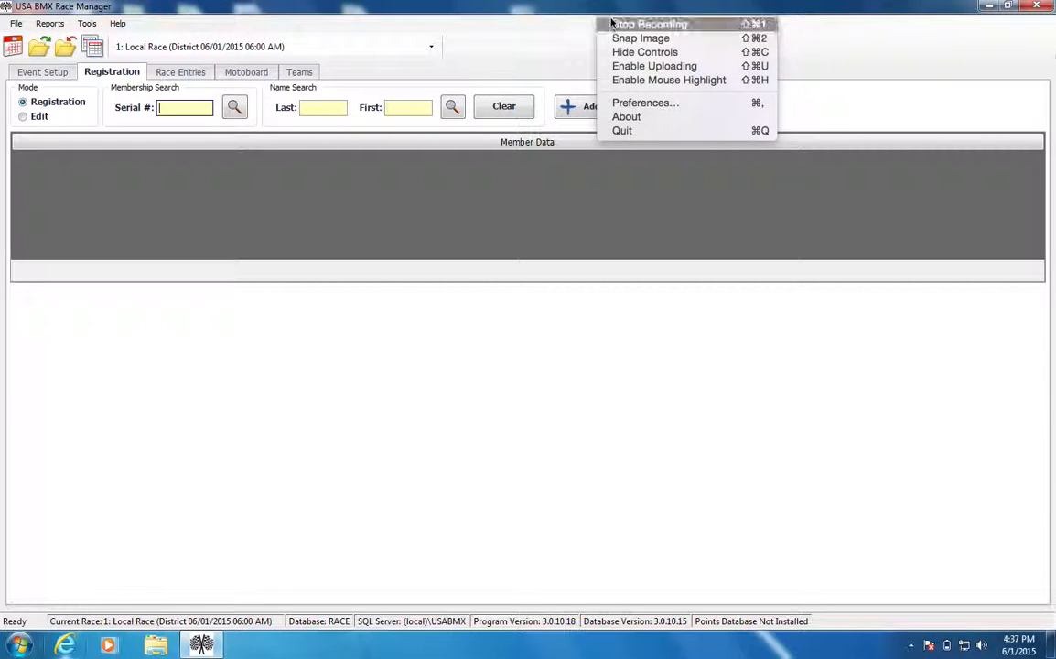